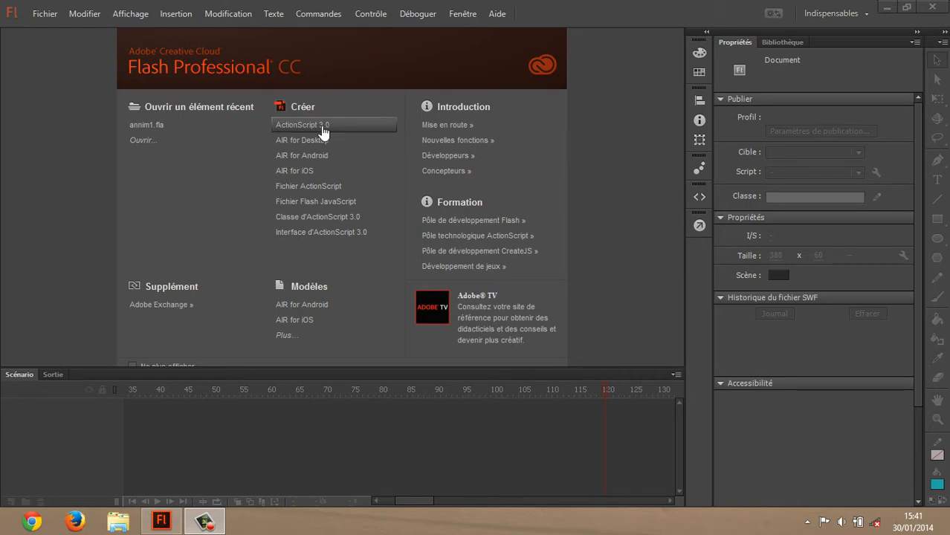
# Step: Create an ActionScript 3.0 document and set its stage size to 380 x 60 px
pyautogui.click(322, 126)
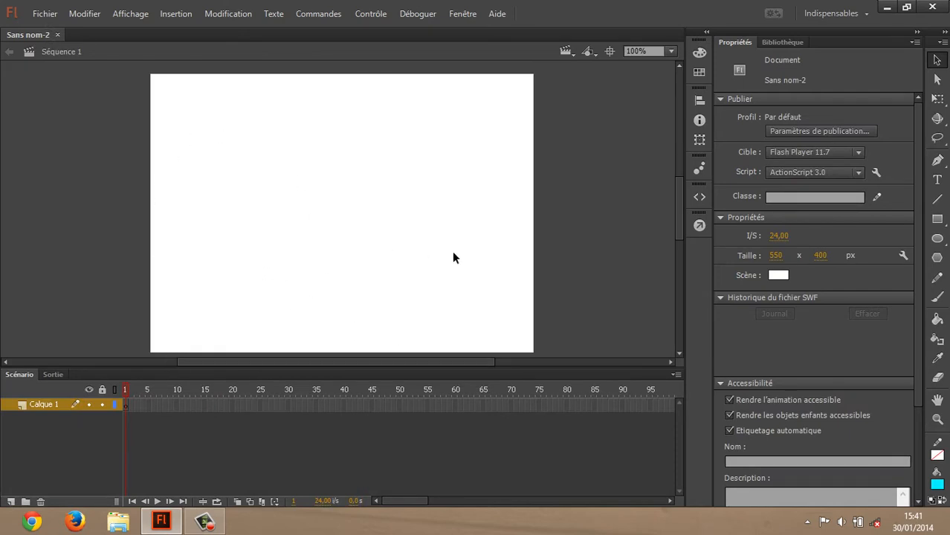
pyautogui.moveTo(679, 227); pyautogui.dragTo(679, 225)
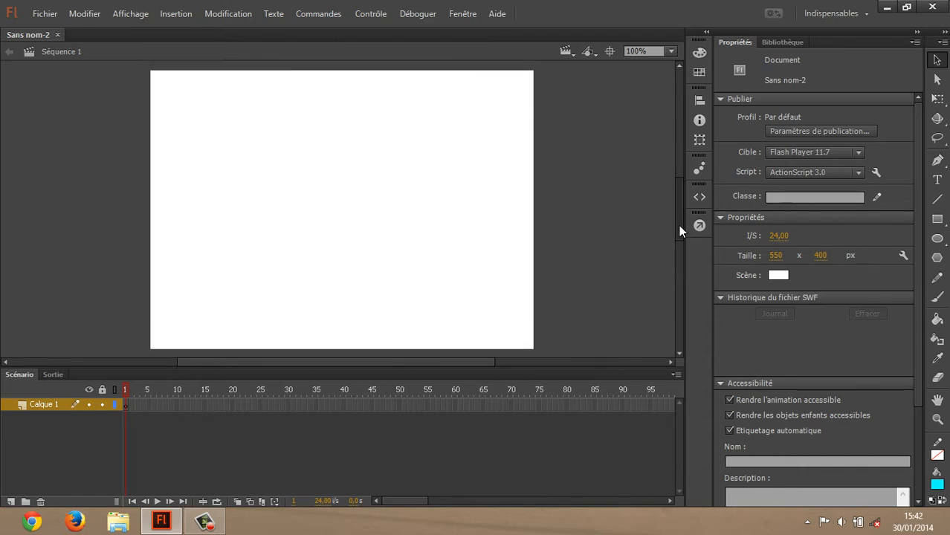
pyautogui.click(778, 257)
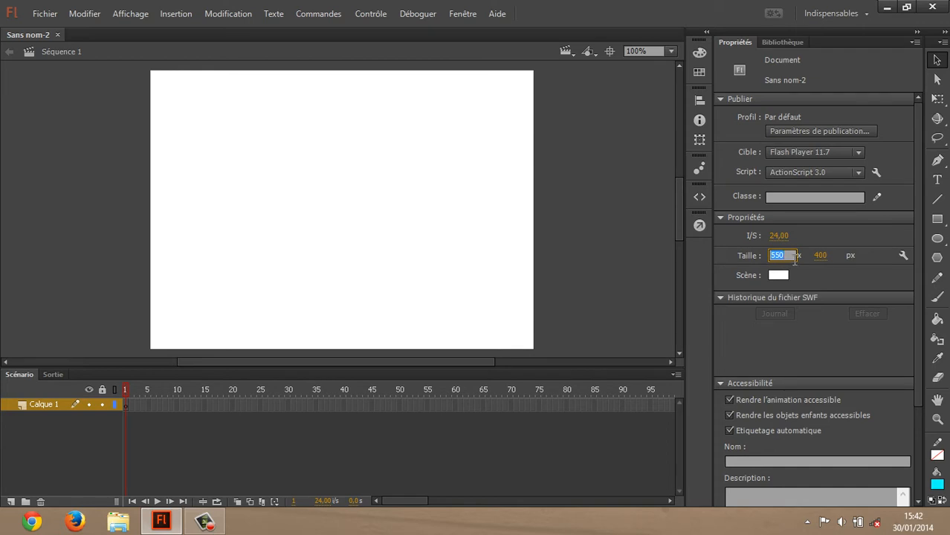
pyautogui.write('380')
pyautogui.press('Return')
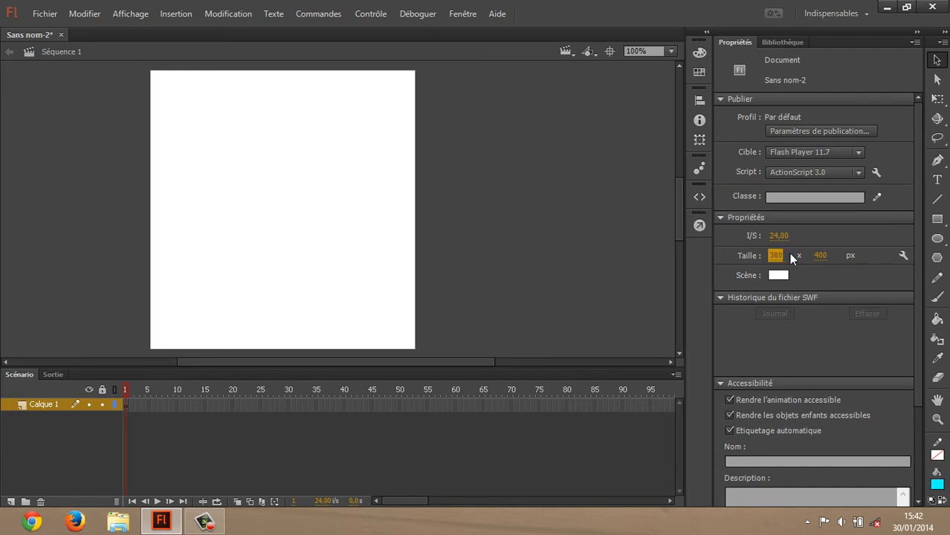
pyautogui.click(824, 256)
pyautogui.press('Return')
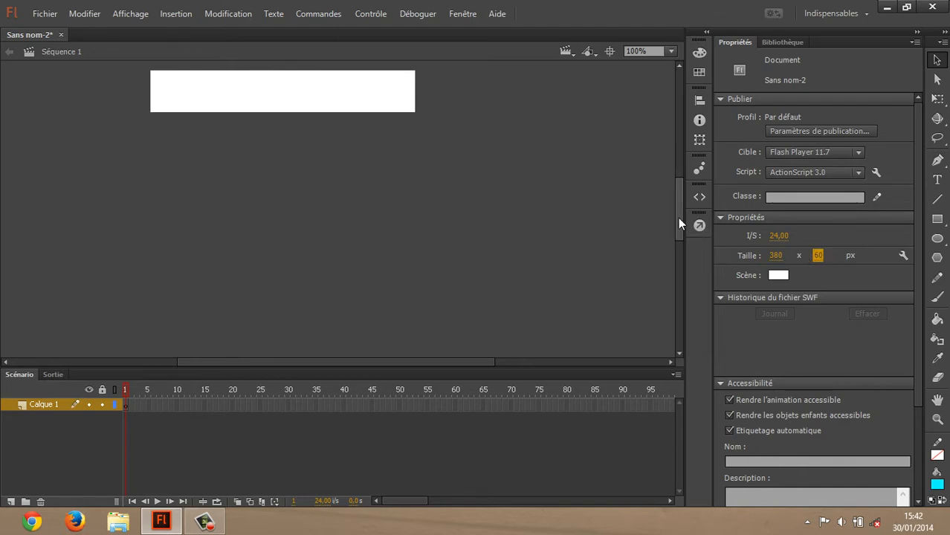
pyautogui.moveTo(678, 217); pyautogui.dragTo(678, 201)
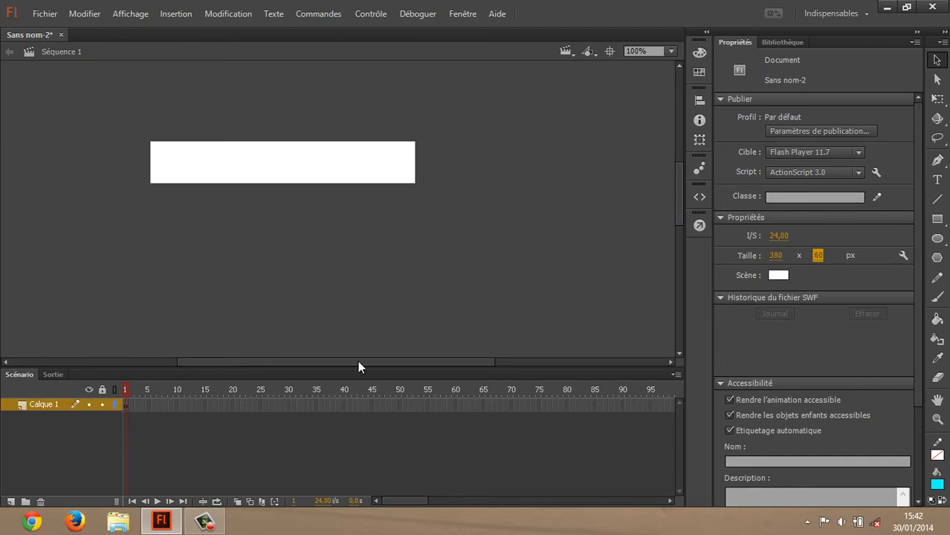
pyautogui.moveTo(357, 366); pyautogui.dragTo(327, 365)
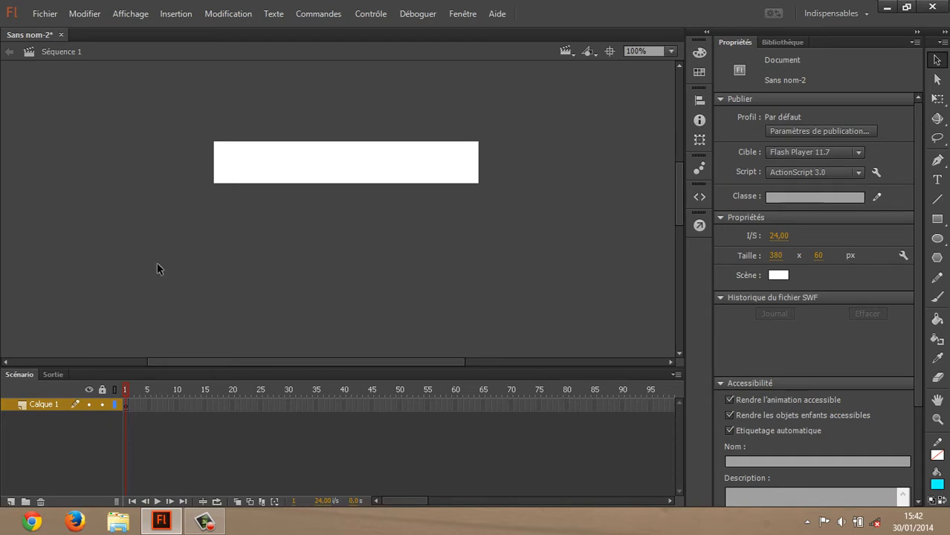
# Step: Import the images img1, img2, img3 and img4 together onto the stage
pyautogui.click(46, 14)
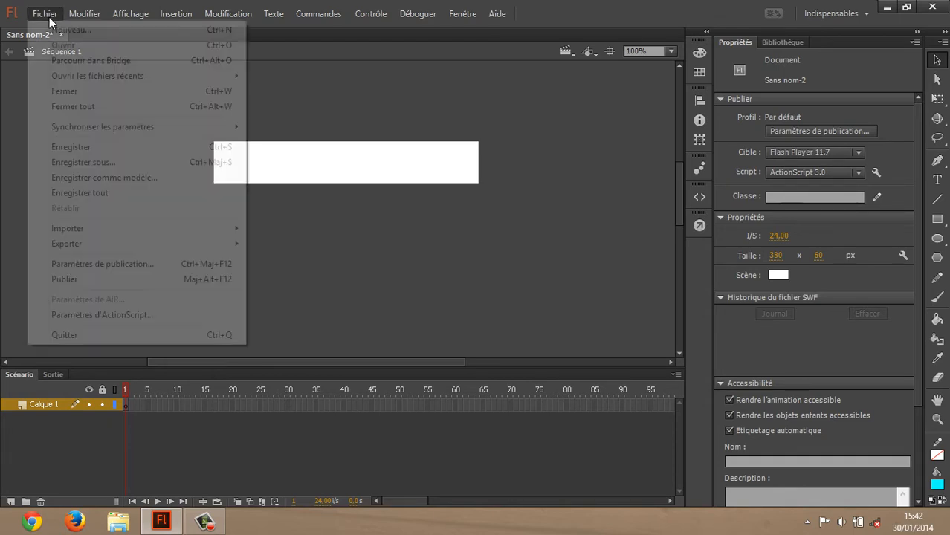
pyautogui.moveTo(117, 230)
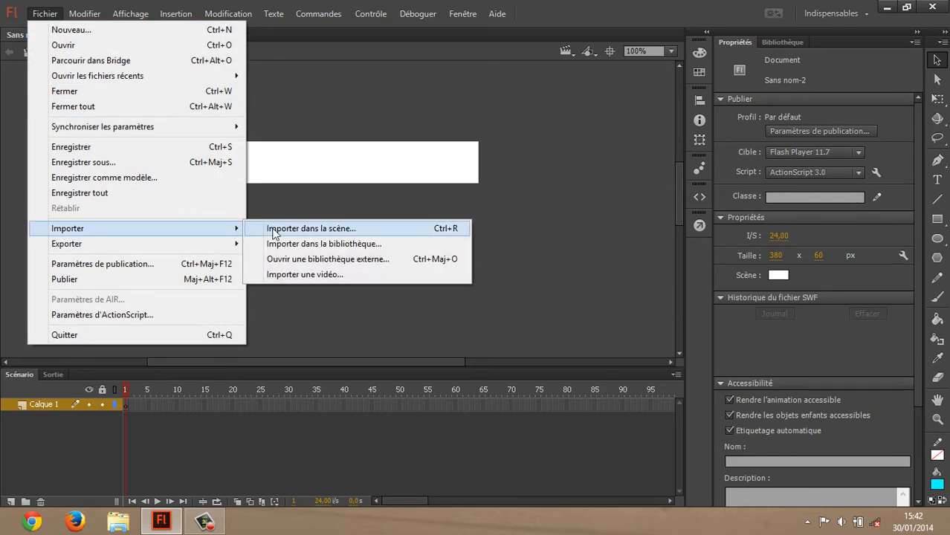
pyautogui.click(313, 232)
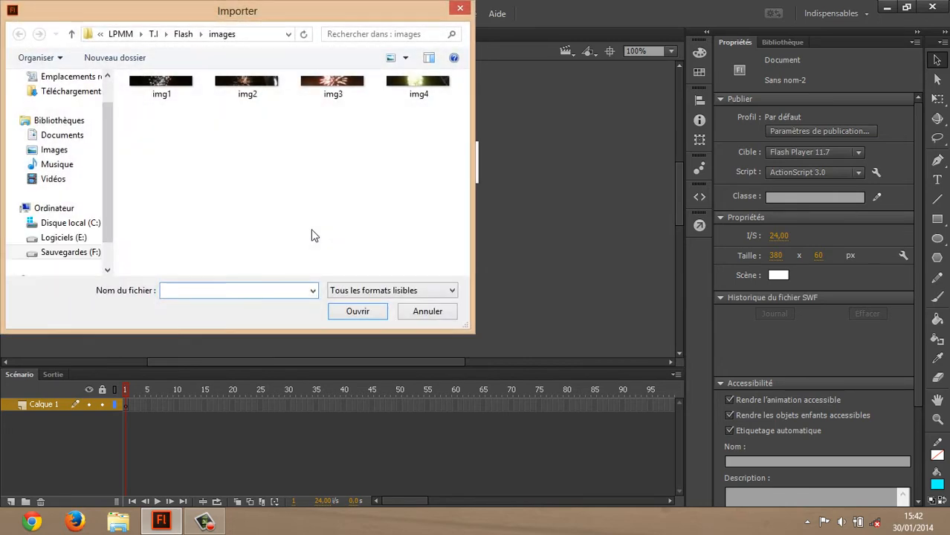
pyautogui.moveTo(158, 136); pyautogui.dragTo(435, 96)
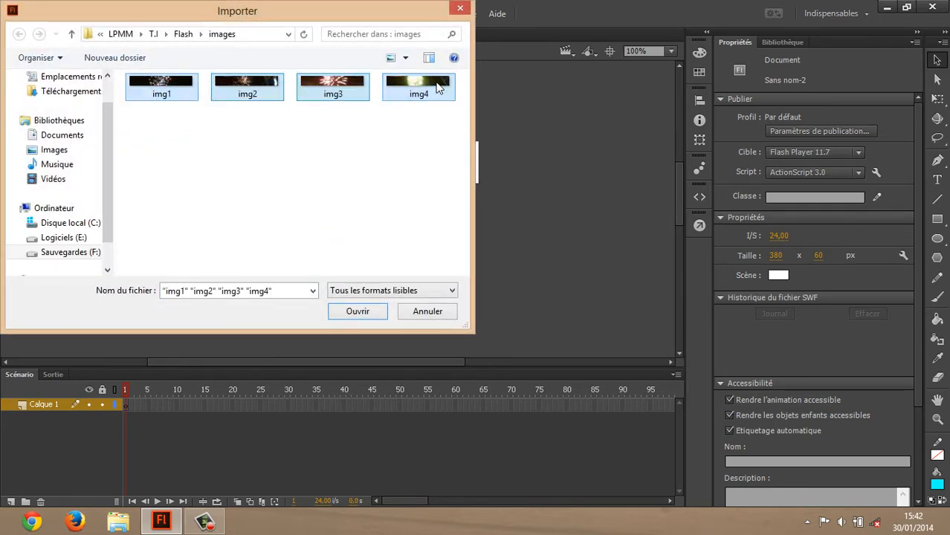
pyautogui.click(356, 312)
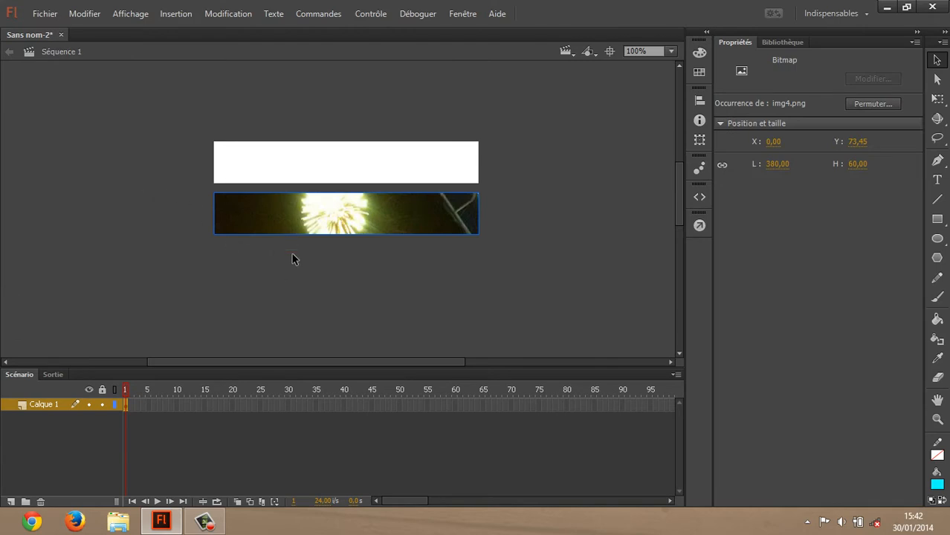
# Step: Spread the stacked images apart: img4 to the upper left, img3 to about X -100, Y 187, img2 to about X 175, Y -33
pyautogui.click(345, 255)
pyautogui.moveTo(351, 225); pyautogui.dragTo(156, 155)
pyautogui.moveTo(256, 220); pyautogui.dragTo(181, 305)
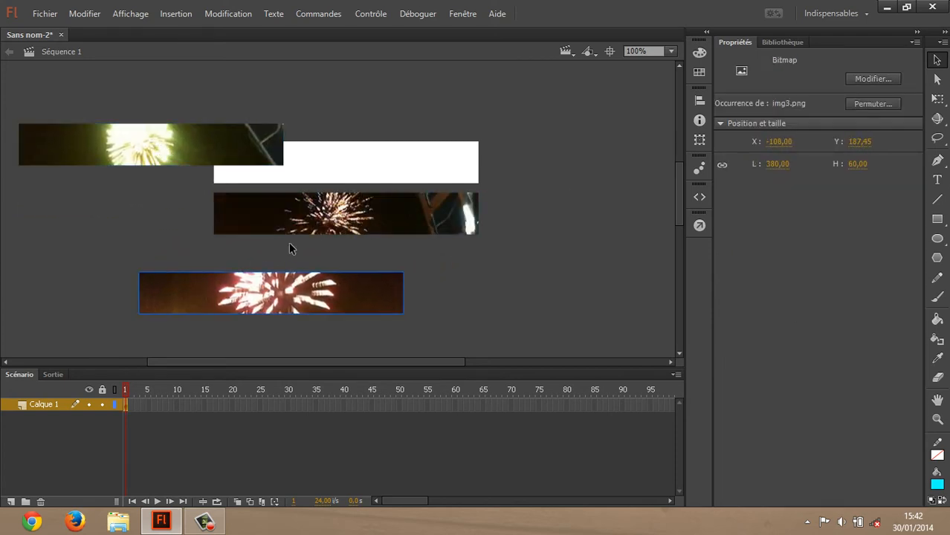
pyautogui.moveTo(301, 230); pyautogui.dragTo(426, 160)
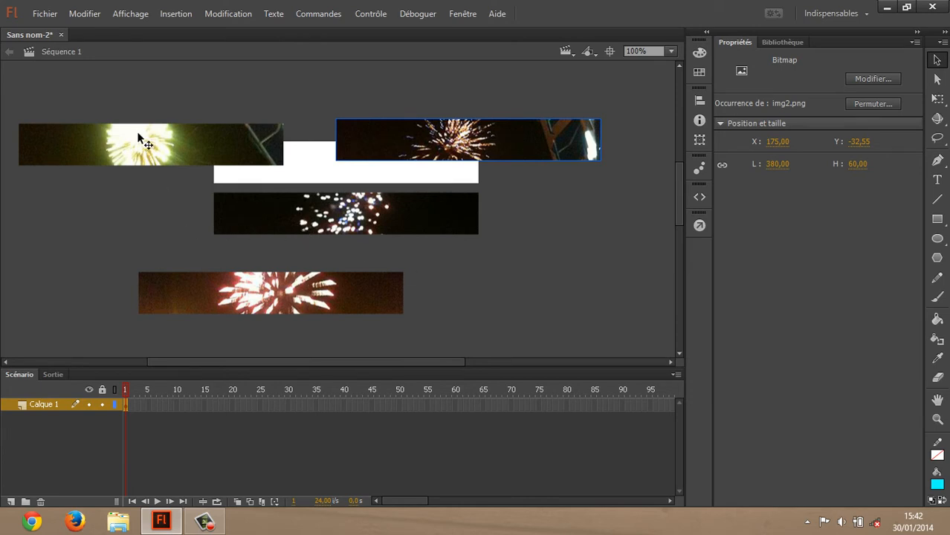
pyautogui.moveTo(128, 94); pyautogui.dragTo(424, 325)
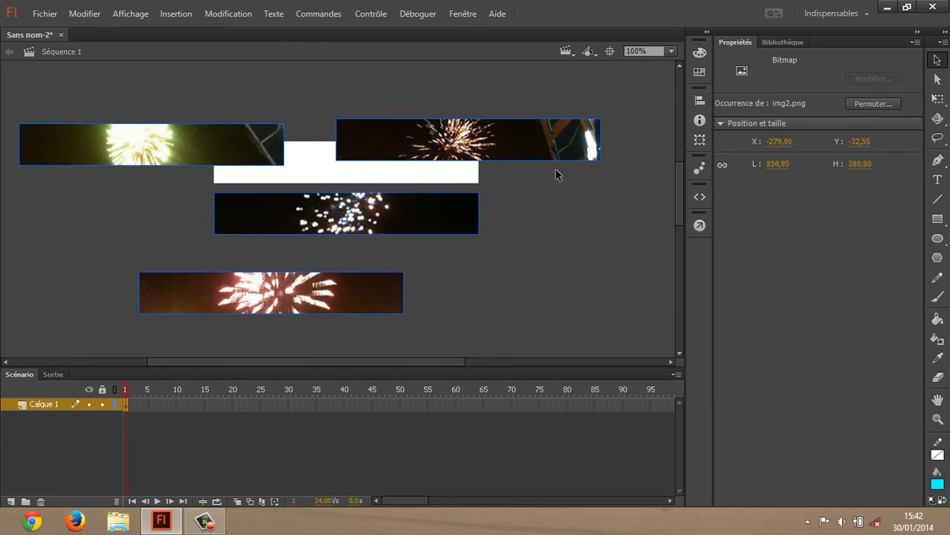
pyautogui.click(700, 101)
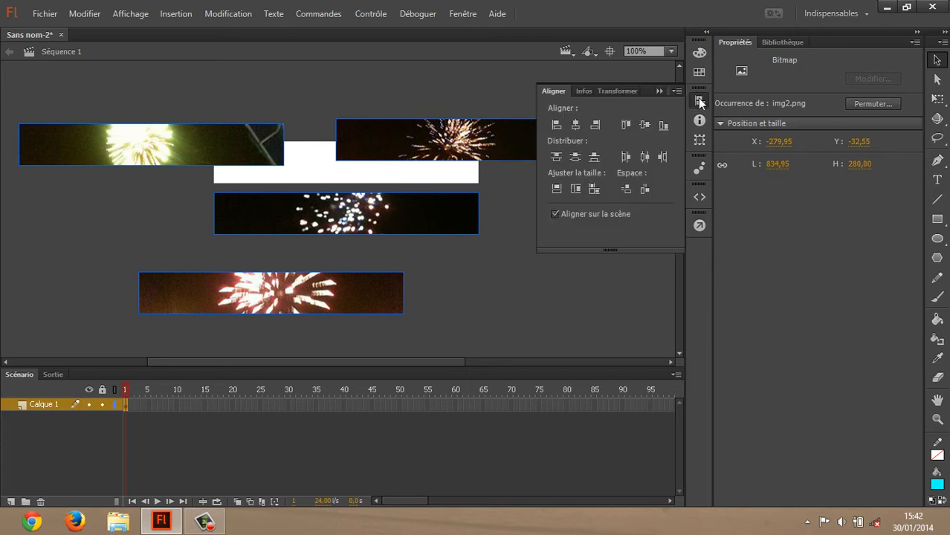
pyautogui.click(695, 105)
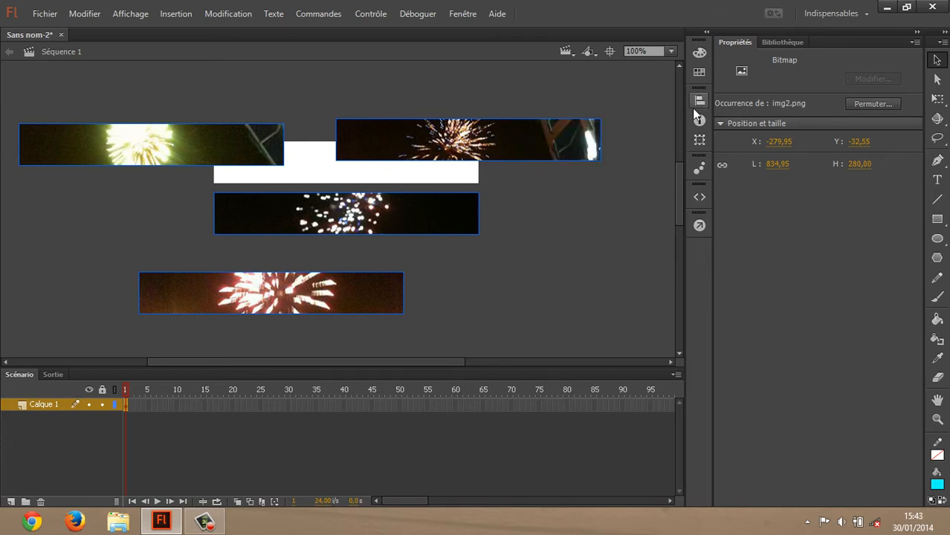
pyautogui.click(696, 102)
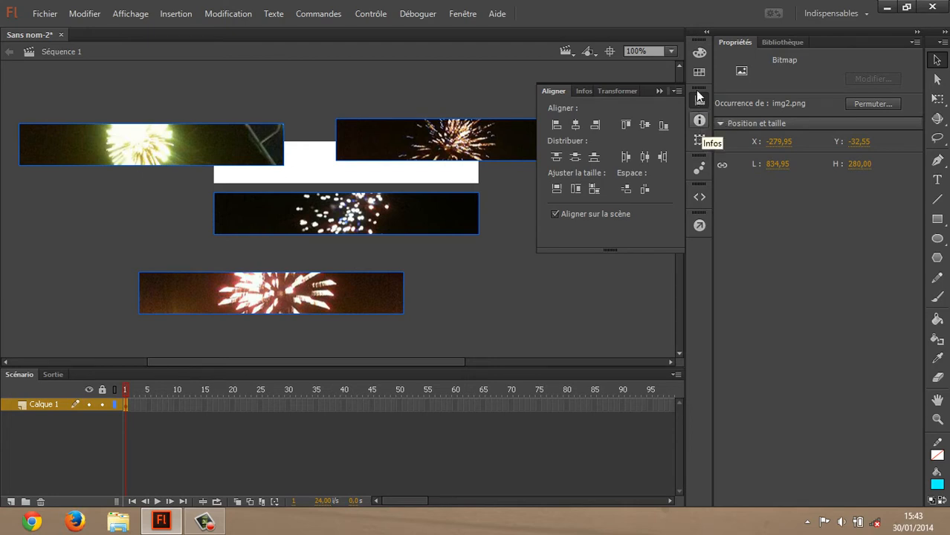
pyautogui.click(696, 101)
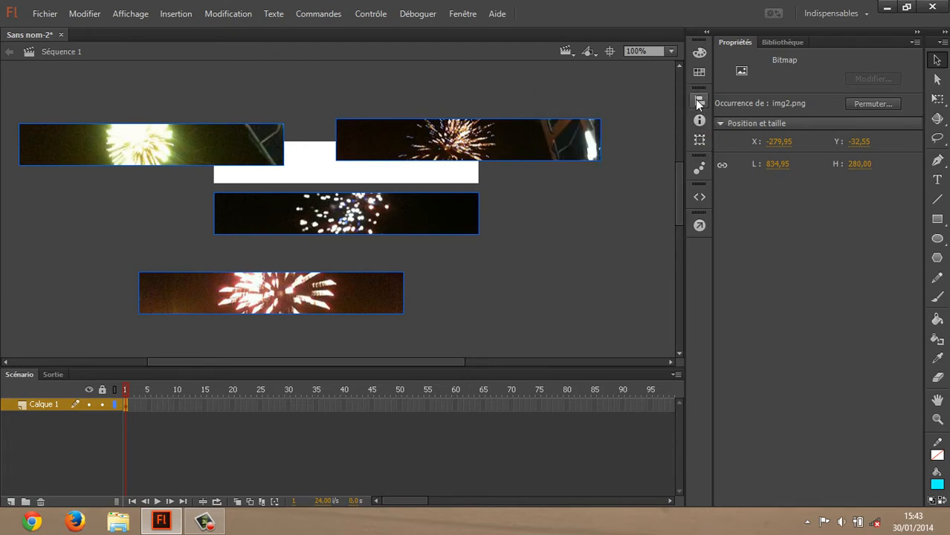
pyautogui.click(463, 14)
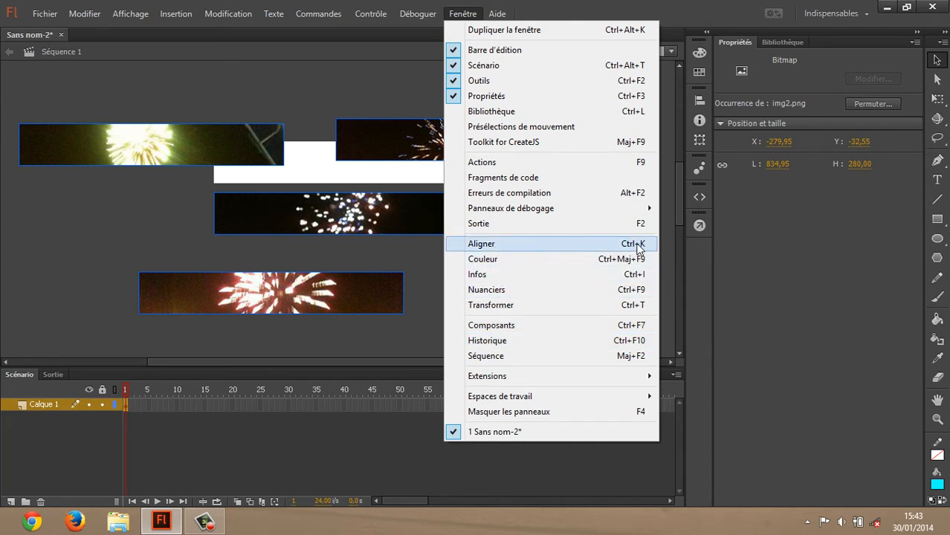
pyautogui.click(425, 258)
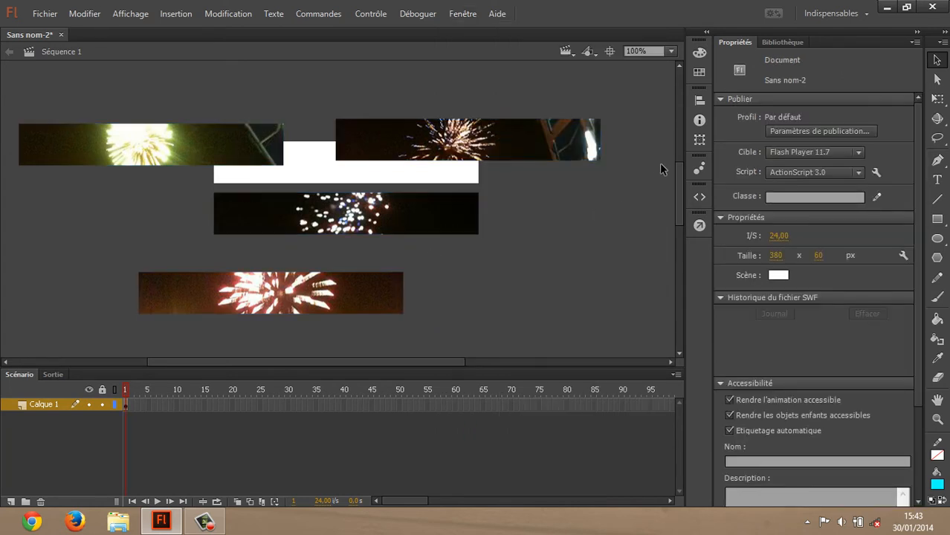
pyautogui.click(699, 101)
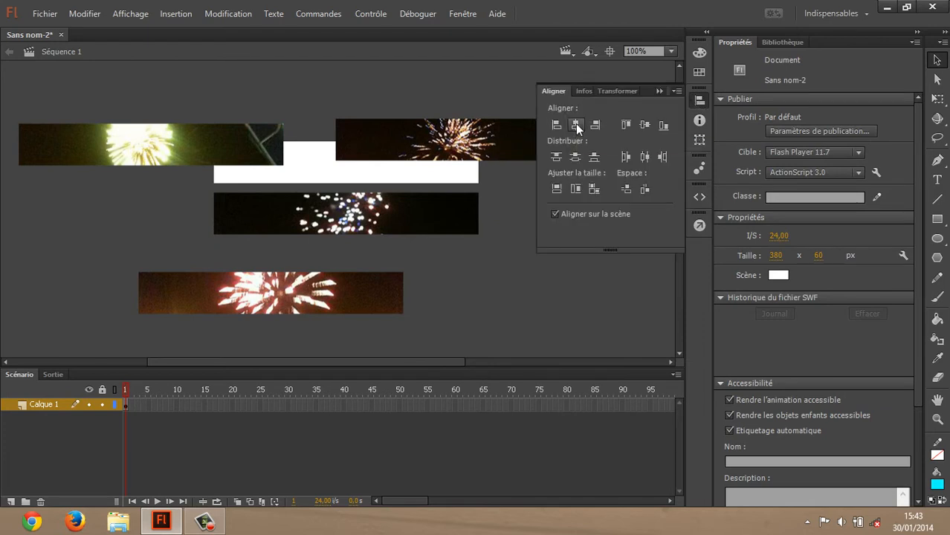
# Step: Align the centres of all four images horizontally and vertically to the stage
pyautogui.moveTo(122, 91); pyautogui.dragTo(511, 331)
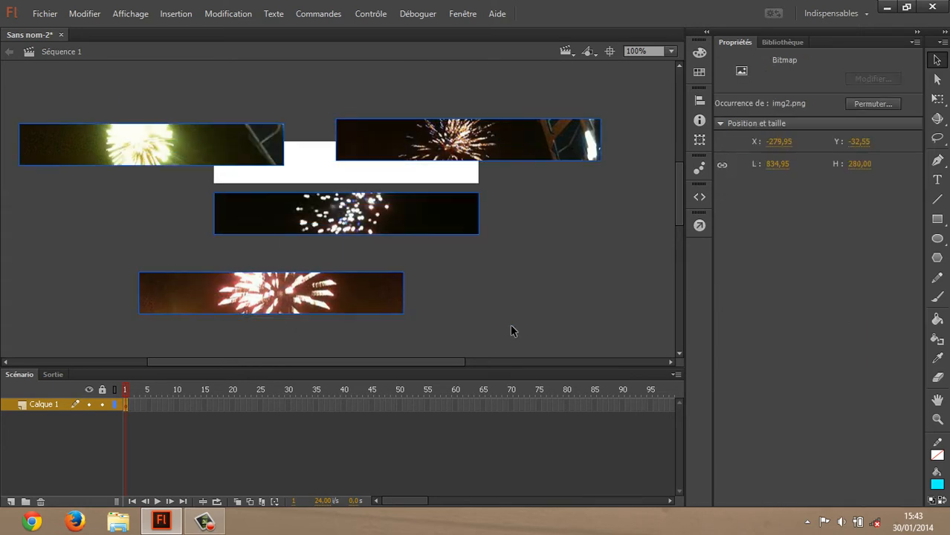
pyautogui.click(697, 102)
pyautogui.click(576, 125)
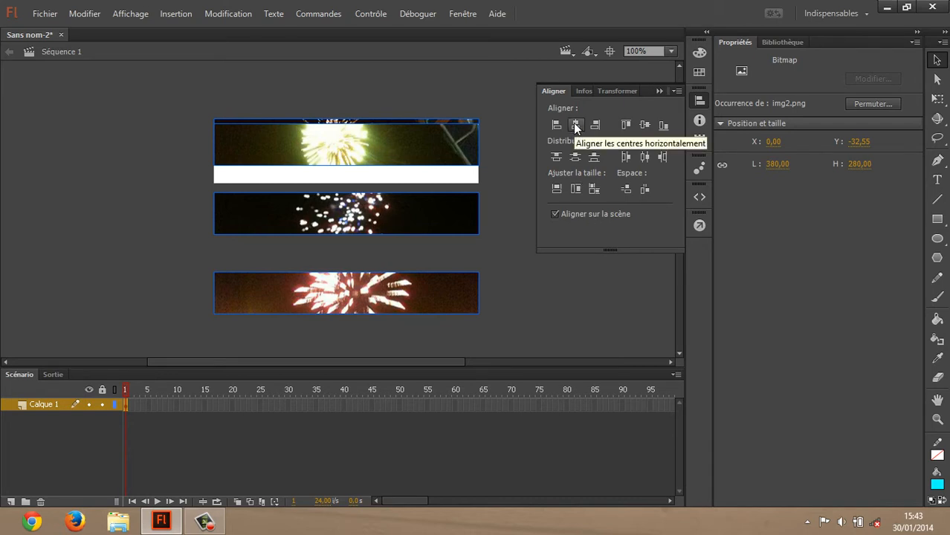
pyautogui.click(643, 126)
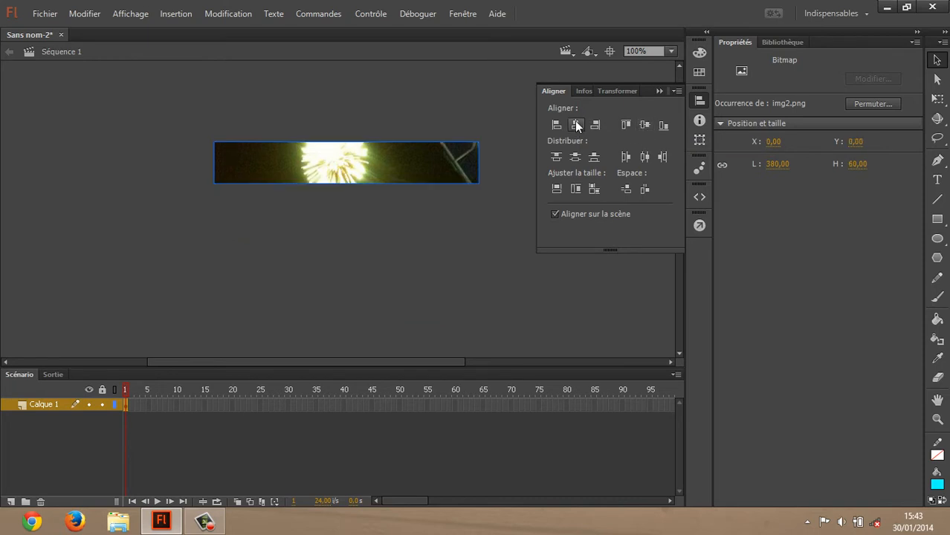
pyautogui.click(659, 91)
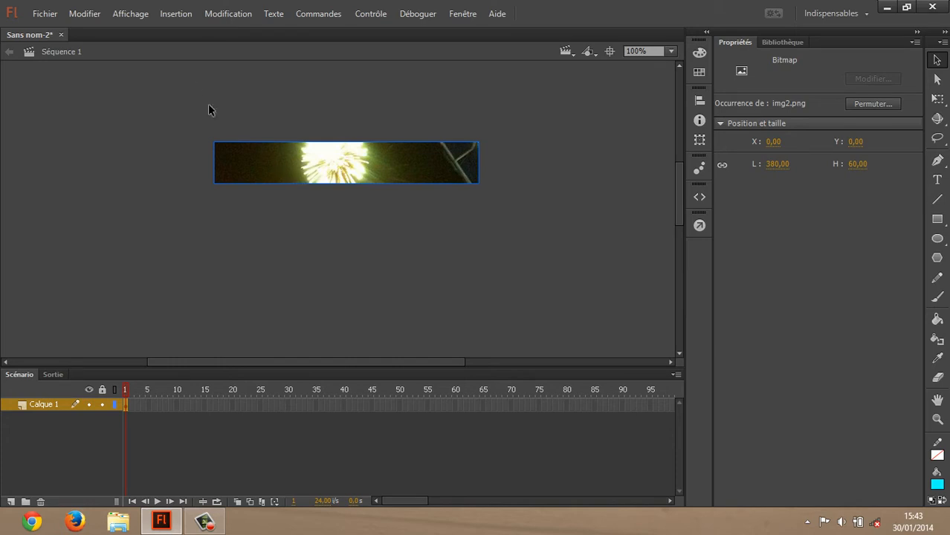
# Step: Distribute all the stacked images on the stage to separate layers
pyautogui.moveTo(188, 83); pyautogui.dragTo(505, 275)
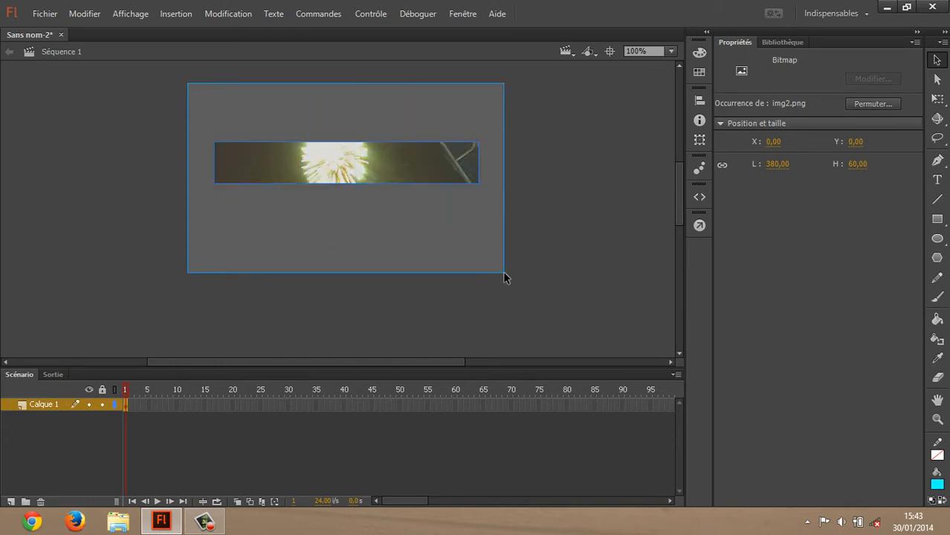
pyautogui.rightClick(379, 167)
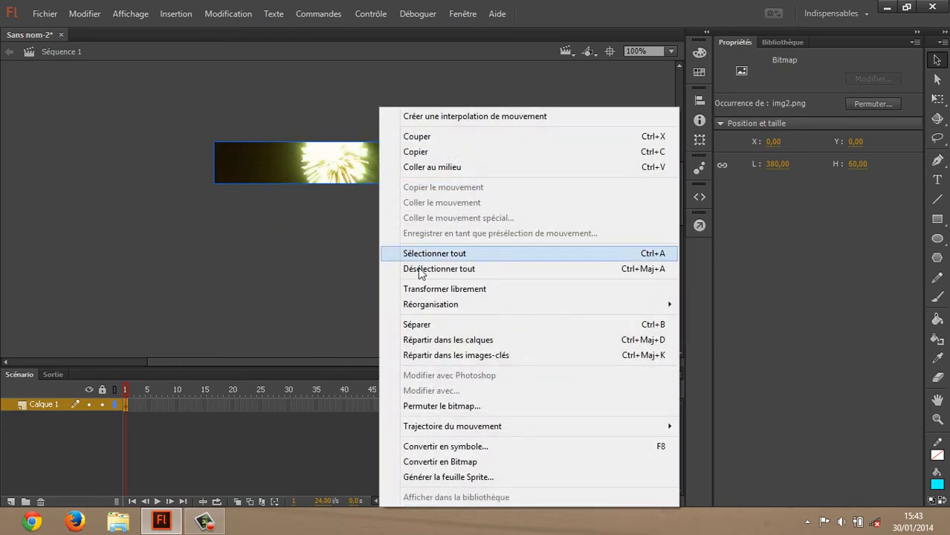
pyautogui.click(439, 343)
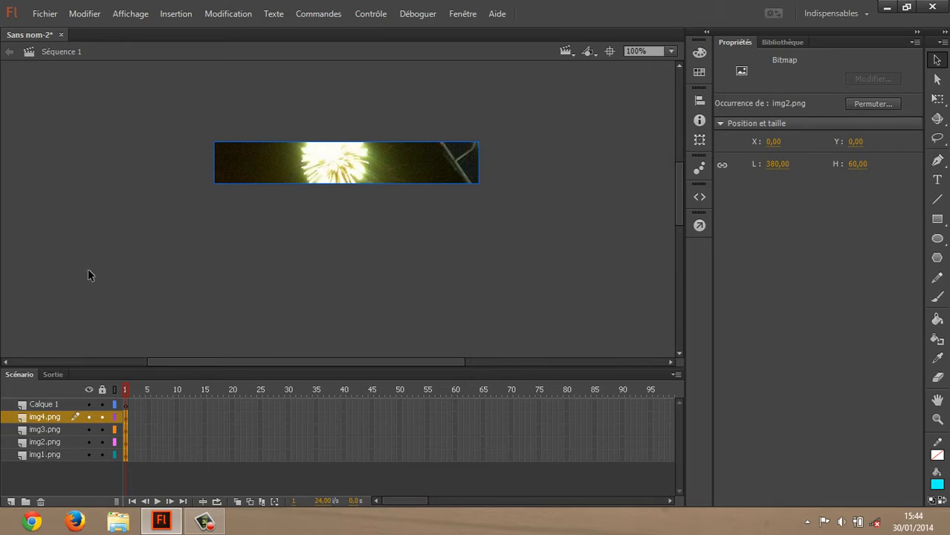
# Step: Move the empty layer Calque 1 below the img1.png layer in the layer stack
pyautogui.click(47, 404)
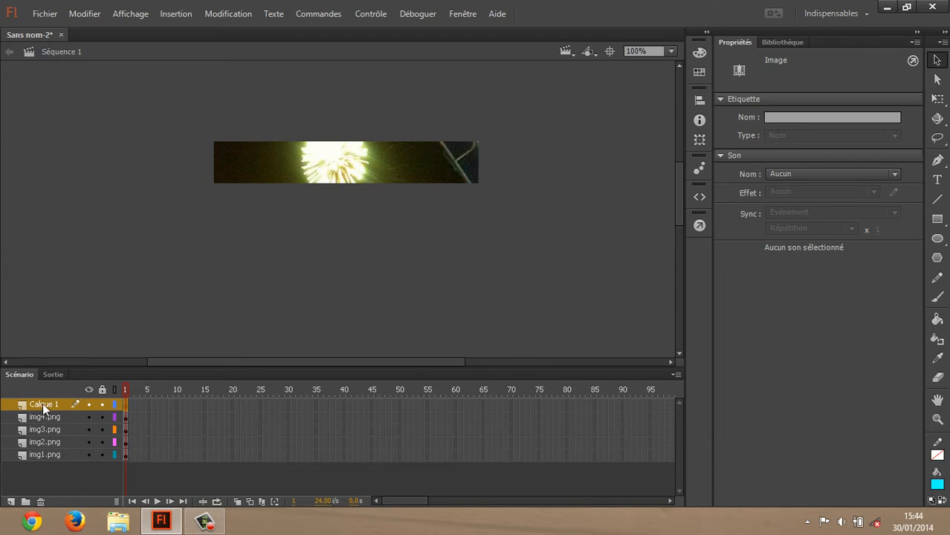
pyautogui.moveTo(43, 402); pyautogui.dragTo(42, 482)
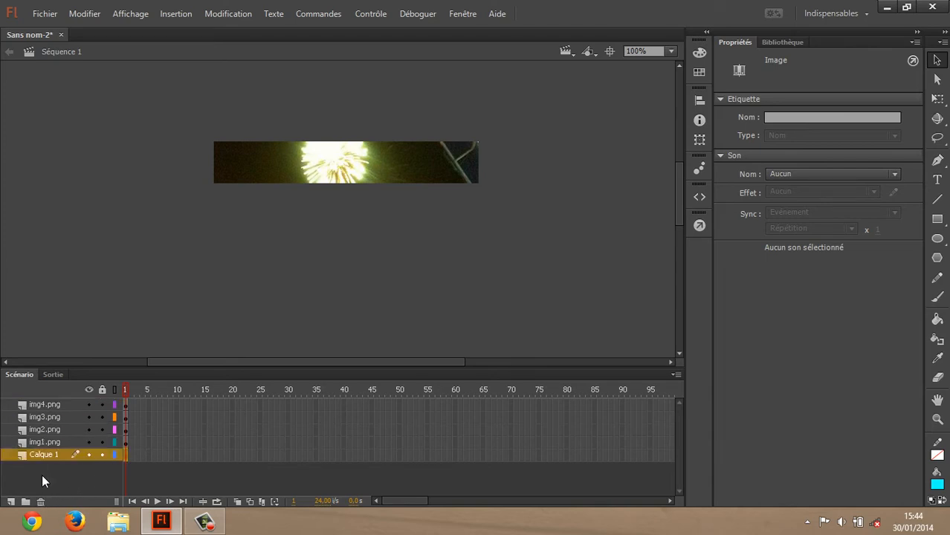
pyautogui.click(134, 270)
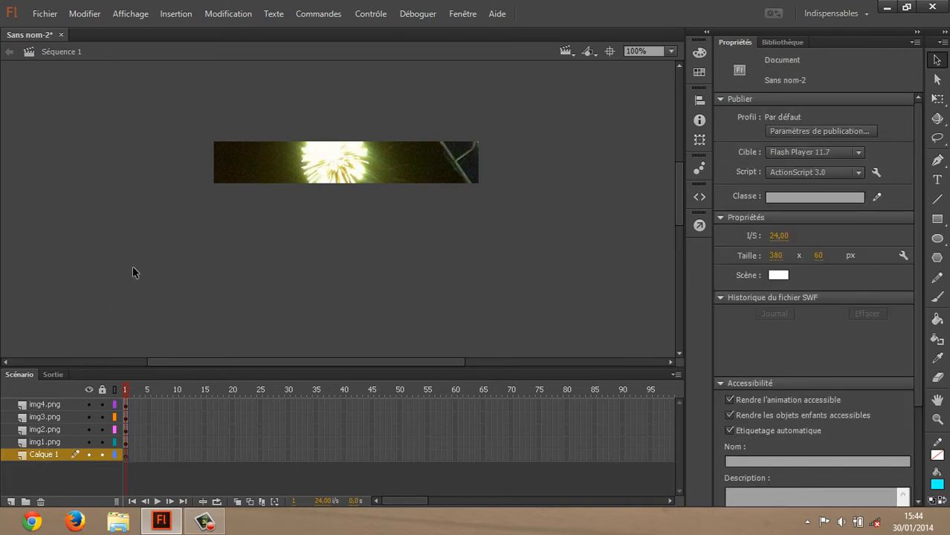
# Step: Create a motion tween on the img4.png image, accepting its conversion to a symbol
pyautogui.click(43, 406)
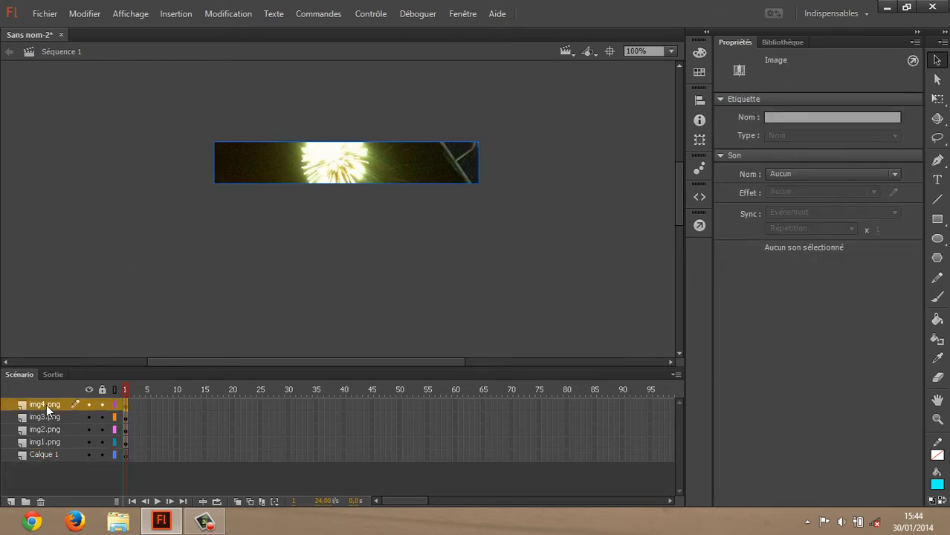
pyautogui.click(316, 173)
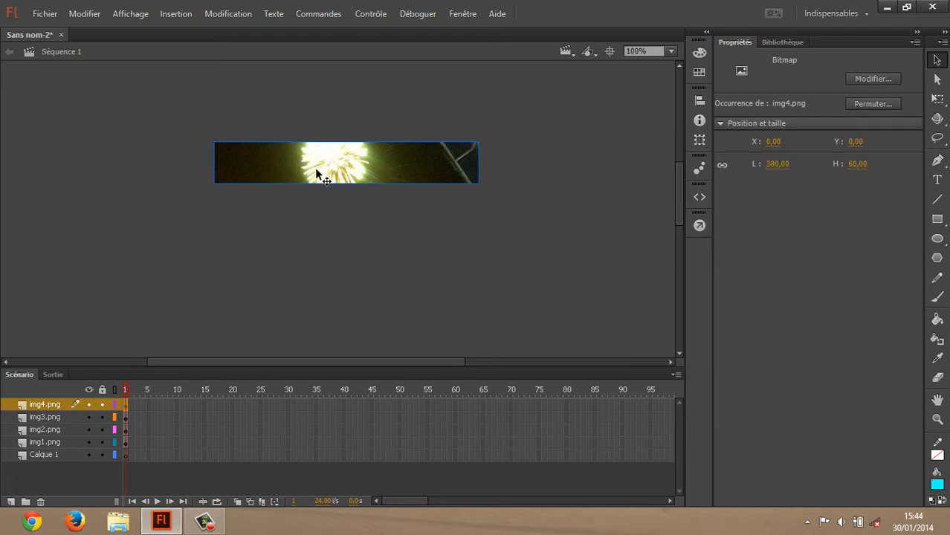
pyautogui.click(179, 16)
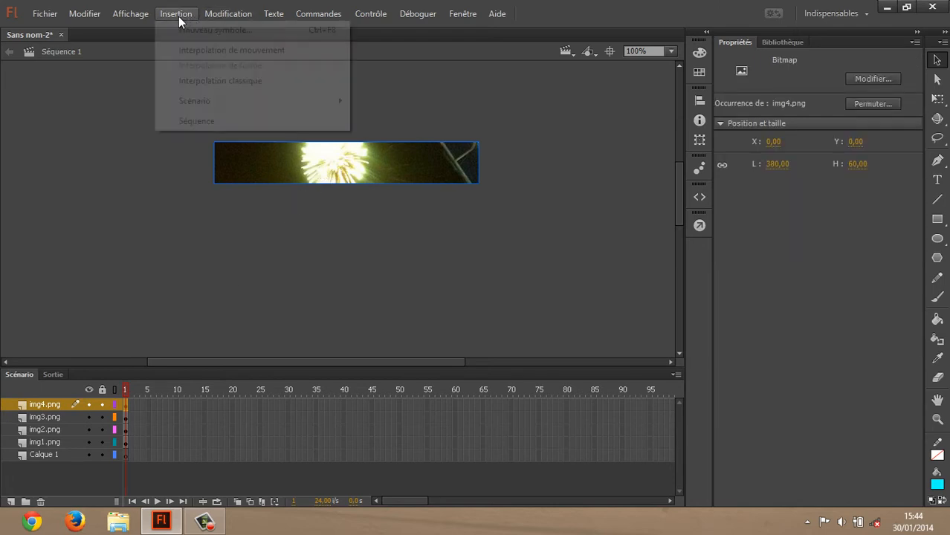
pyautogui.click(198, 52)
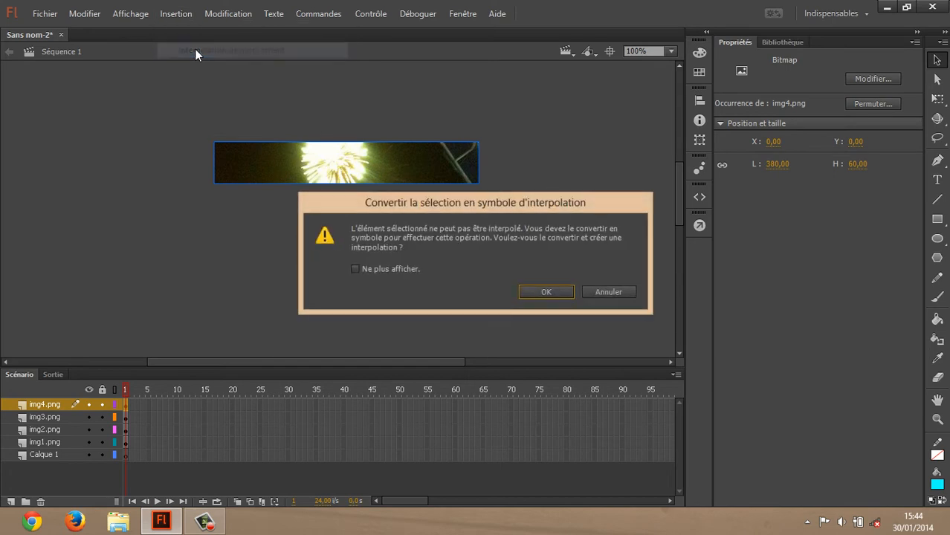
pyautogui.click(535, 291)
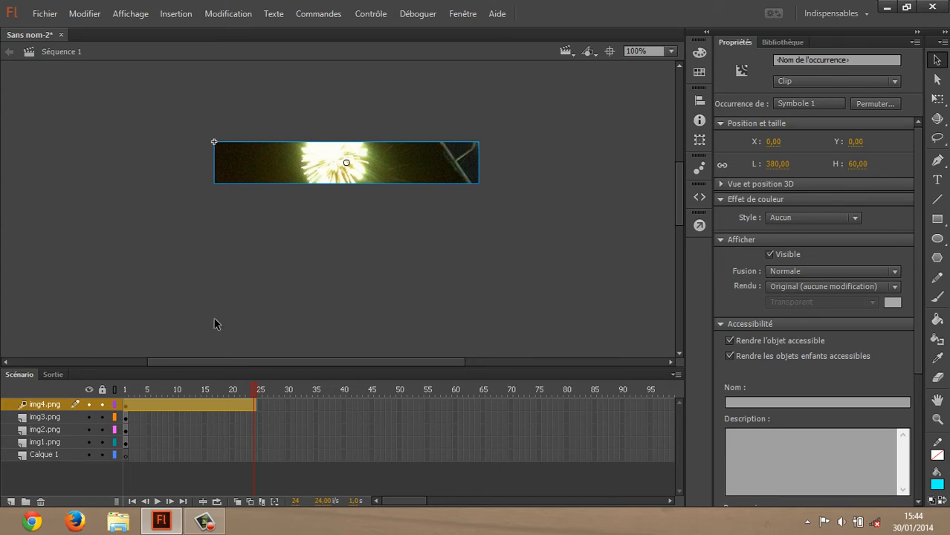
pyautogui.click(229, 240)
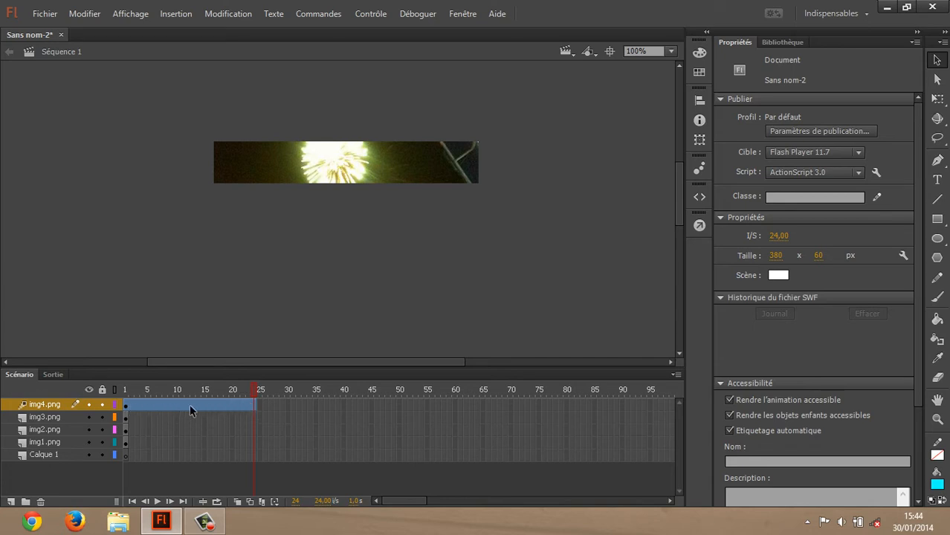
# Step: Hide the img4.png layer and return the playhead to frame 1
pyautogui.click(90, 406)
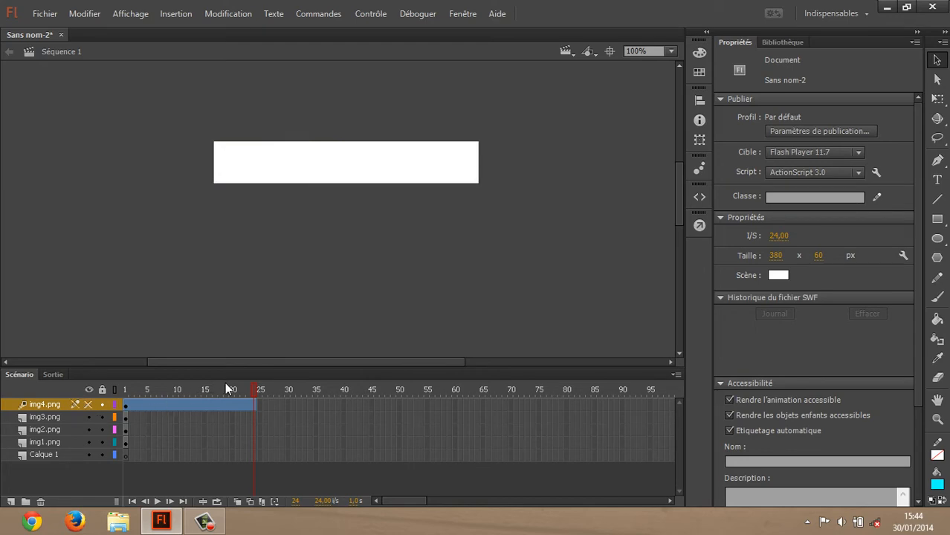
pyautogui.moveTo(252, 389); pyautogui.dragTo(121, 390)
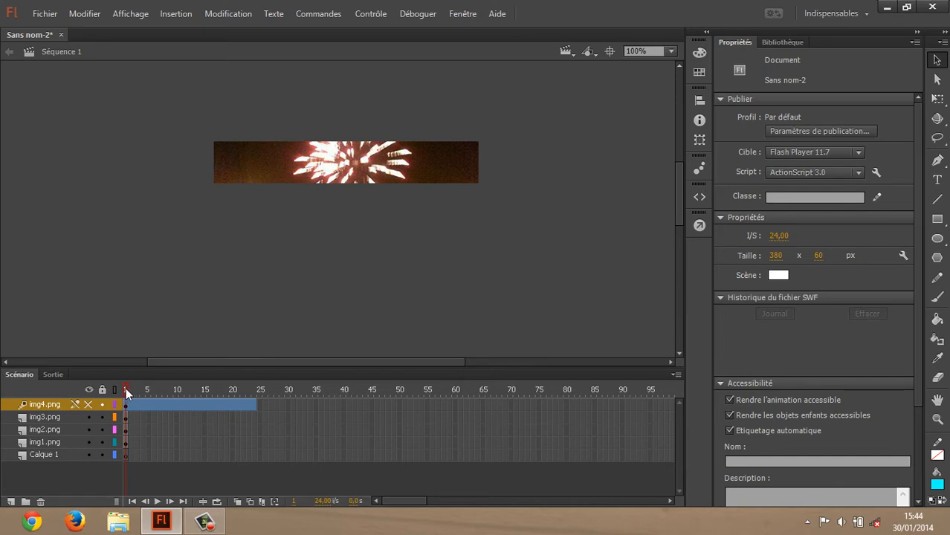
pyautogui.moveTo(126, 387); pyautogui.dragTo(158, 387)
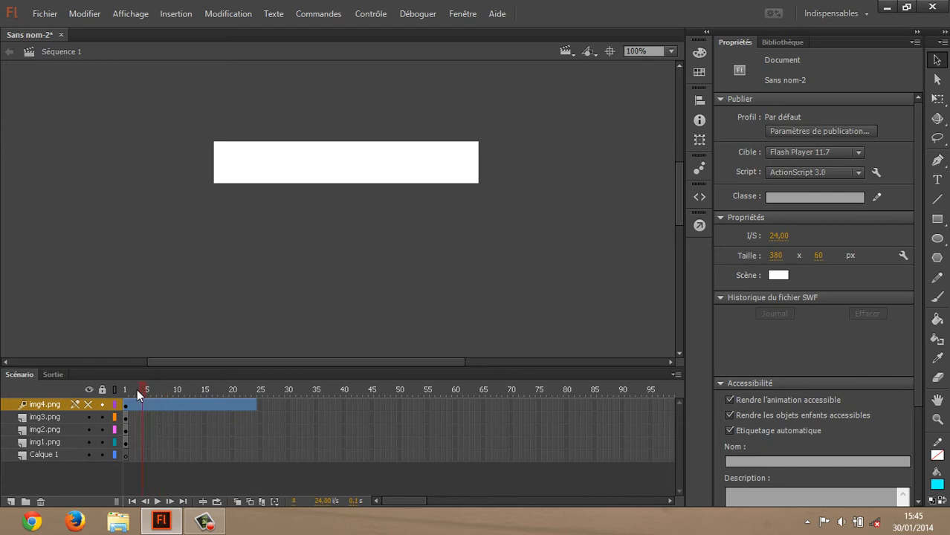
pyautogui.moveTo(137, 389); pyautogui.dragTo(115, 385)
# Step: Create a motion tween on the img3.png image, accepting its conversion to a symbol
pyautogui.click(46, 416)
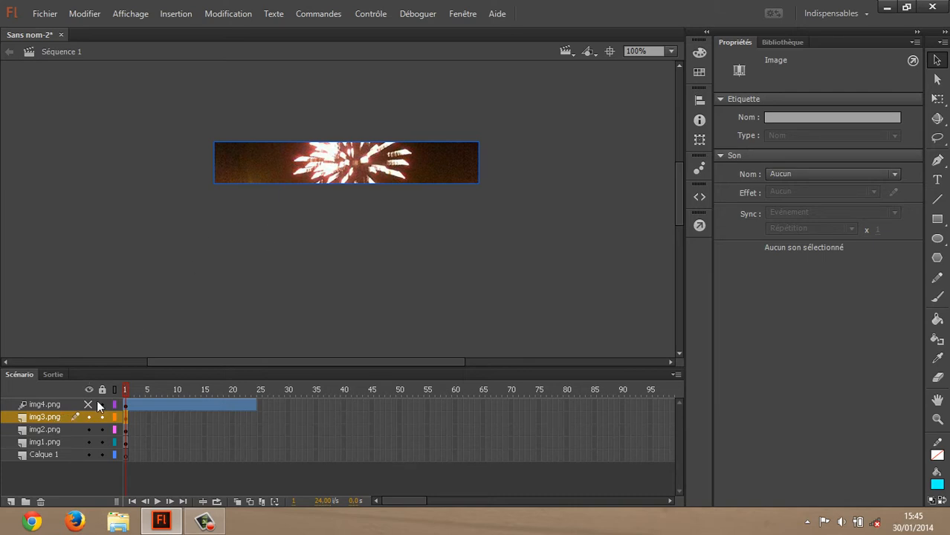
pyautogui.click(294, 176)
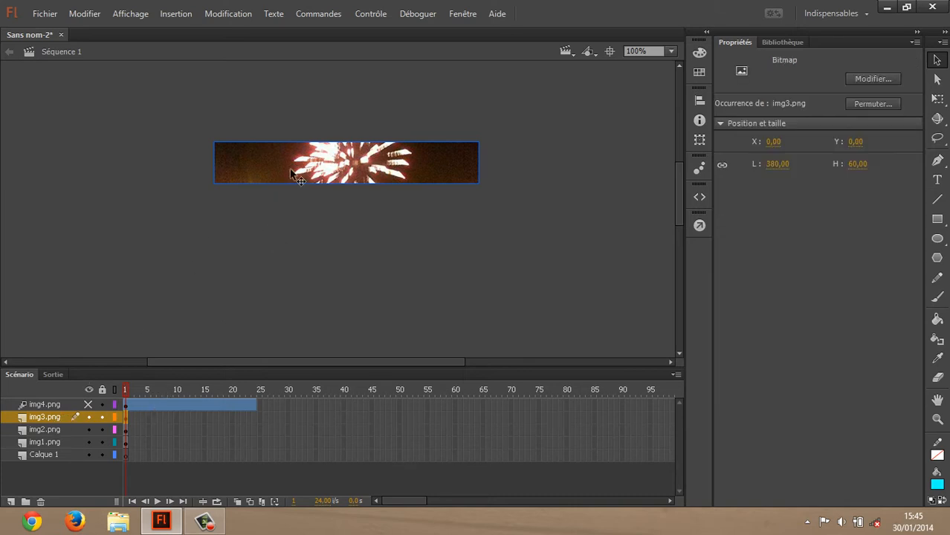
pyautogui.click(185, 18)
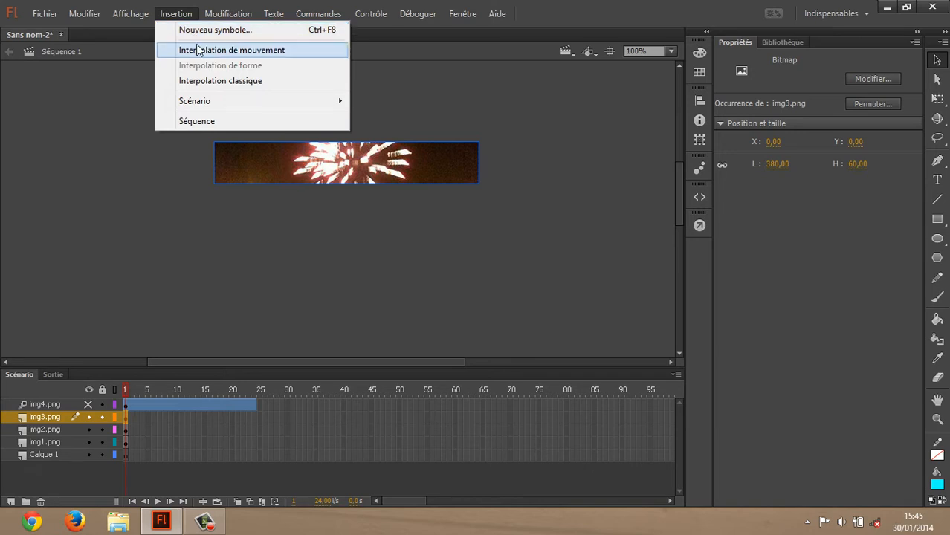
pyautogui.click(198, 49)
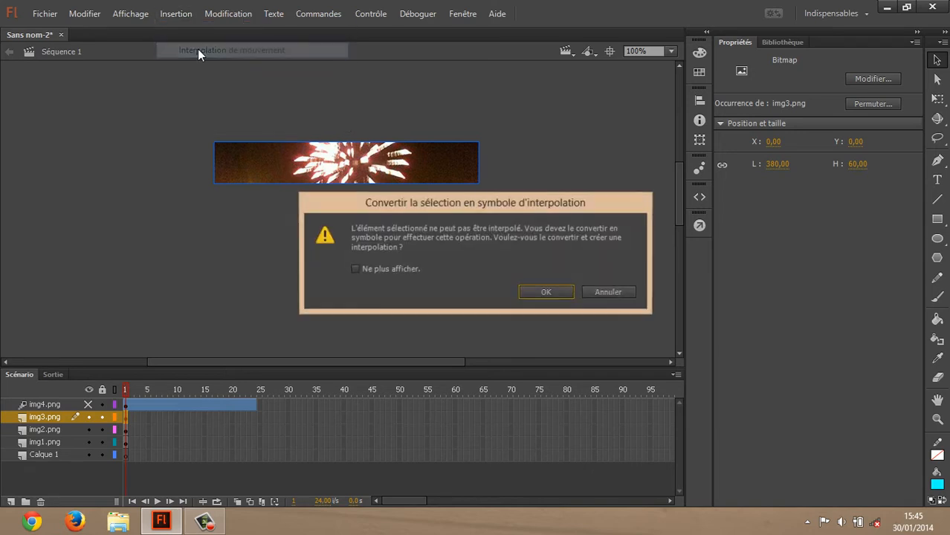
pyautogui.click(527, 291)
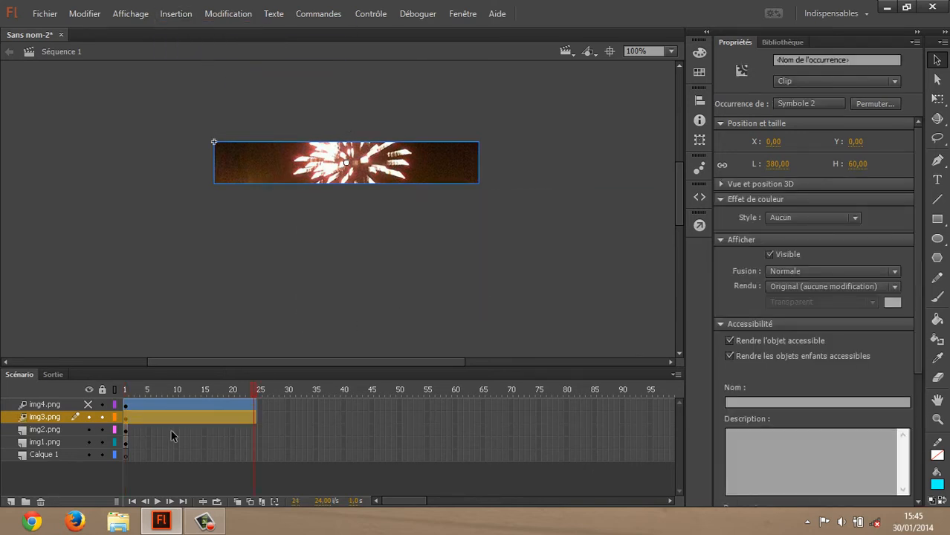
# Step: Hide the img3.png layer and, at frame 1, create a motion tween on the img2.png image, converting it to a symbol
pyautogui.click(89, 417)
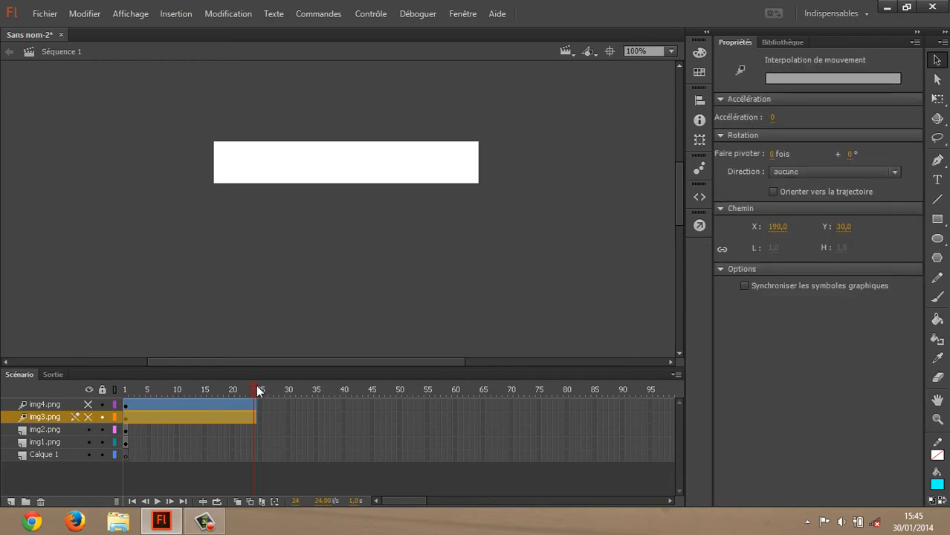
pyautogui.moveTo(254, 385); pyautogui.dragTo(121, 387)
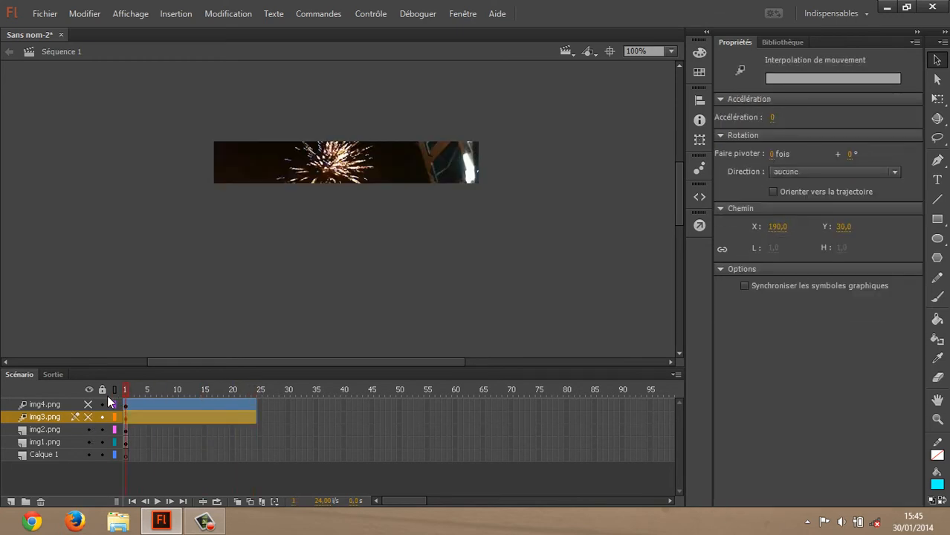
pyautogui.click(285, 179)
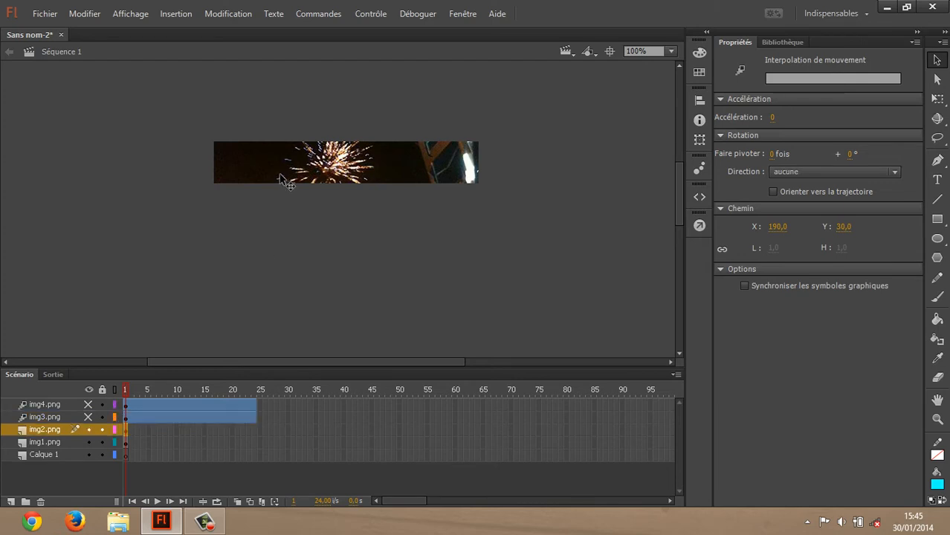
pyautogui.click(182, 17)
pyautogui.click(201, 51)
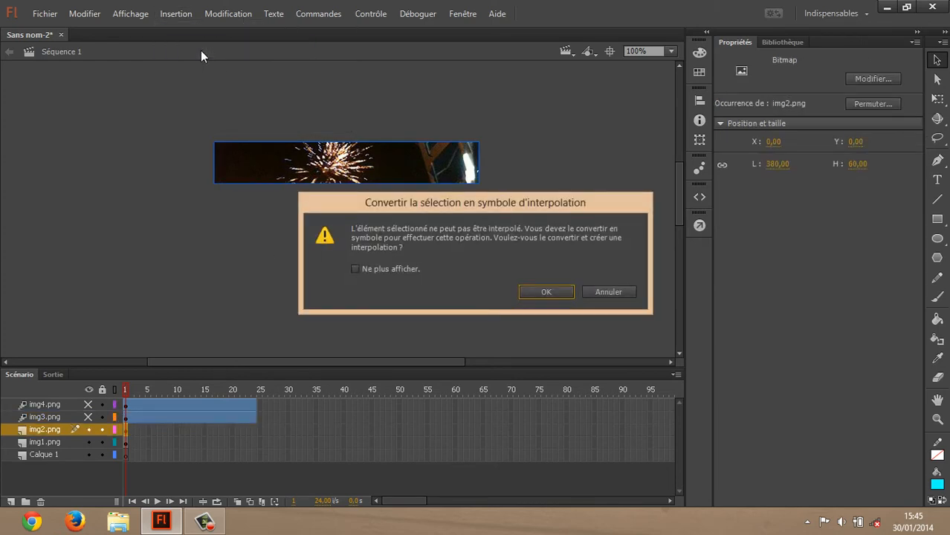
pyautogui.click(530, 289)
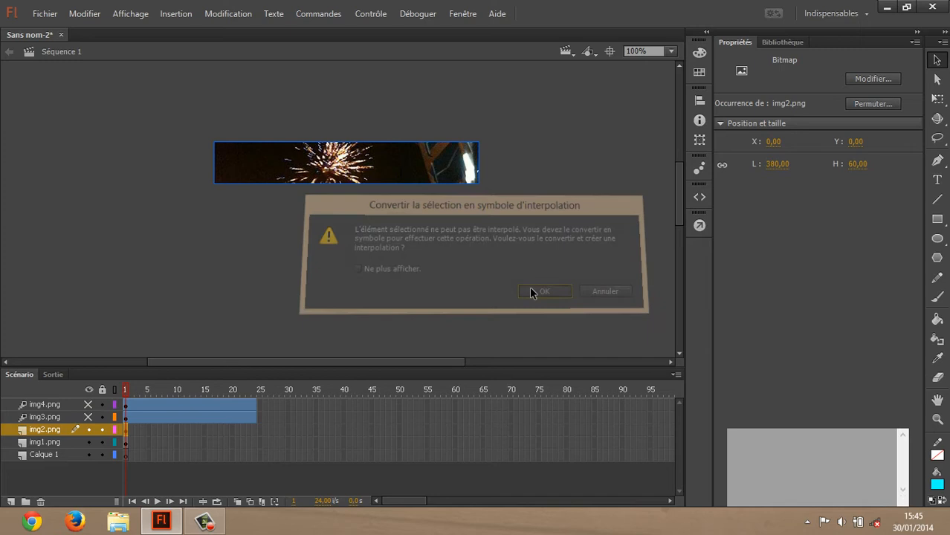
# Step: Hide the img2.png layer and, at frame 1, create a motion tween on the img1.png image, converting it to a symbol
pyautogui.click(89, 435)
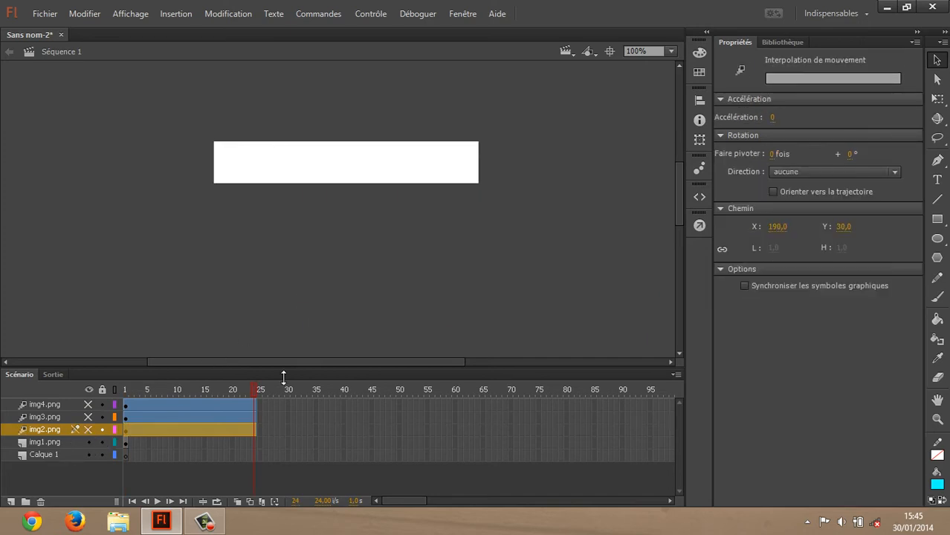
pyautogui.click(253, 388)
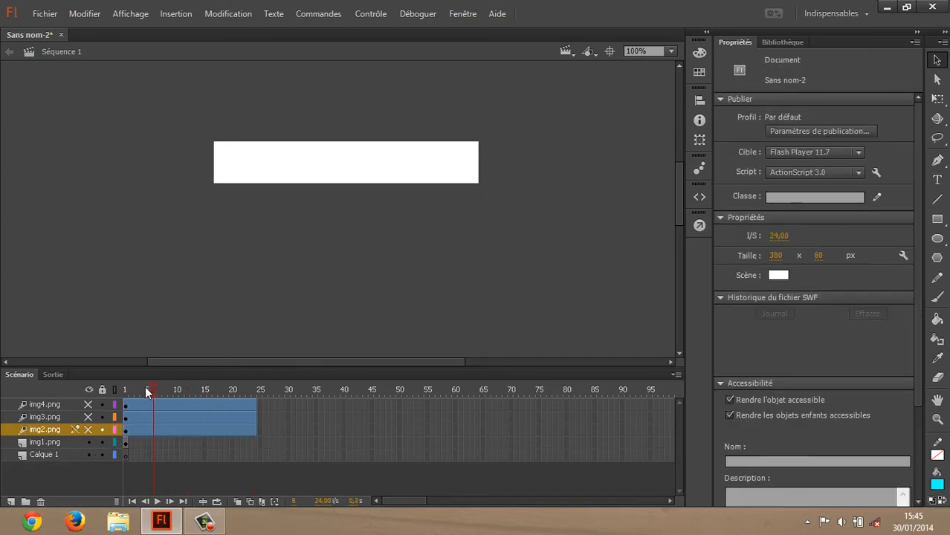
pyautogui.click(127, 430)
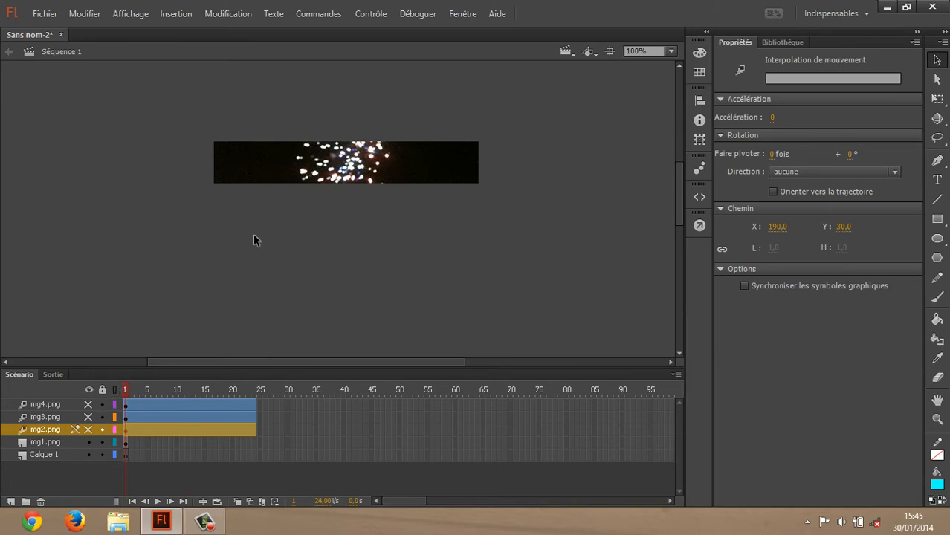
pyautogui.click(289, 153)
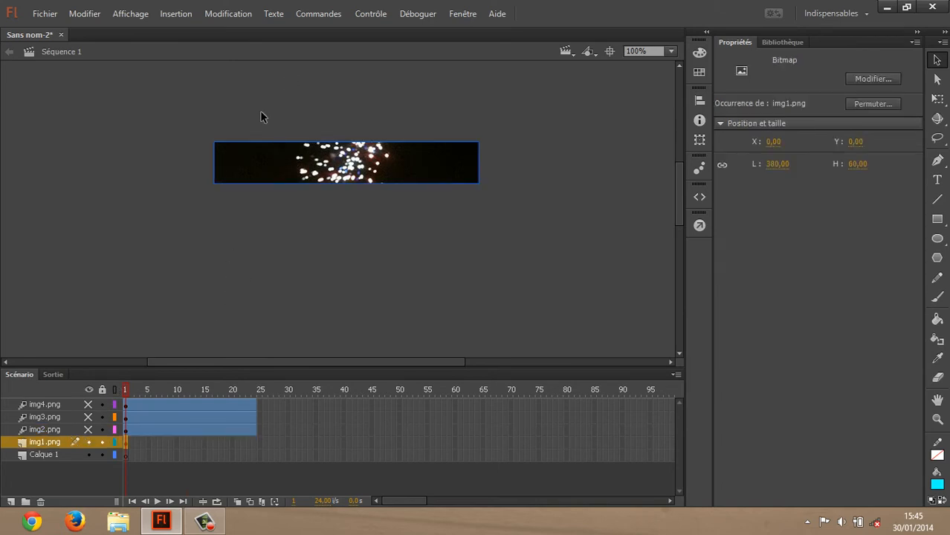
pyautogui.click(178, 13)
pyautogui.click(219, 51)
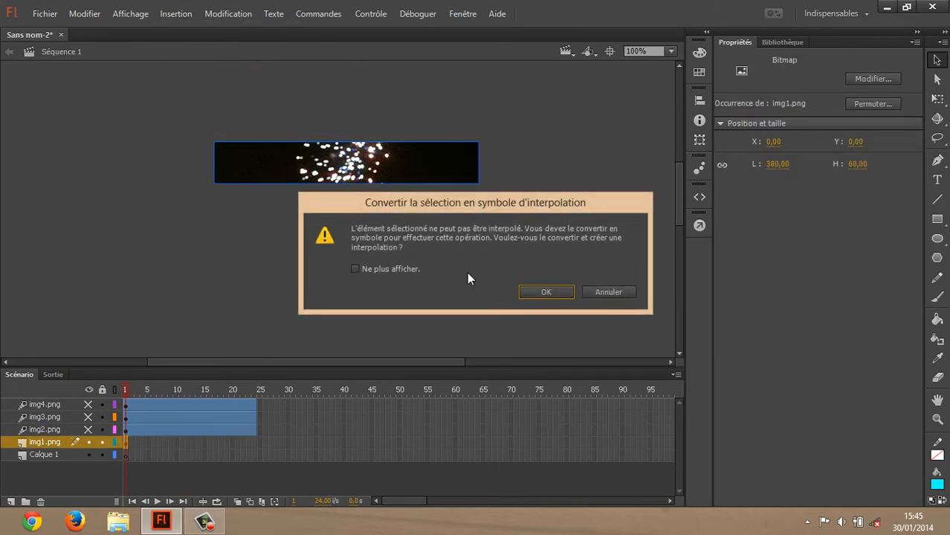
pyautogui.click(534, 291)
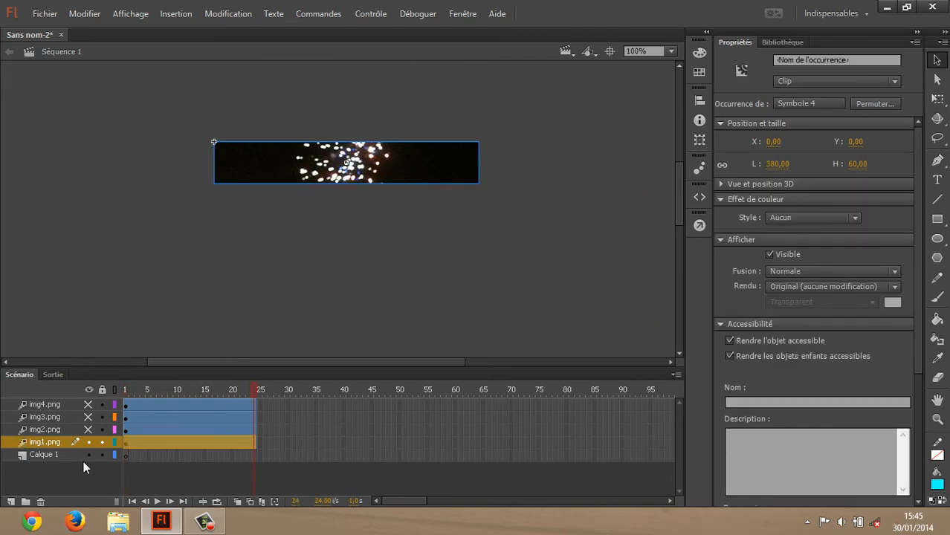
# Step: Show all the hidden image layers again and extend the four motion tweens together to frame 30
pyautogui.click(88, 417)
pyautogui.click(89, 404)
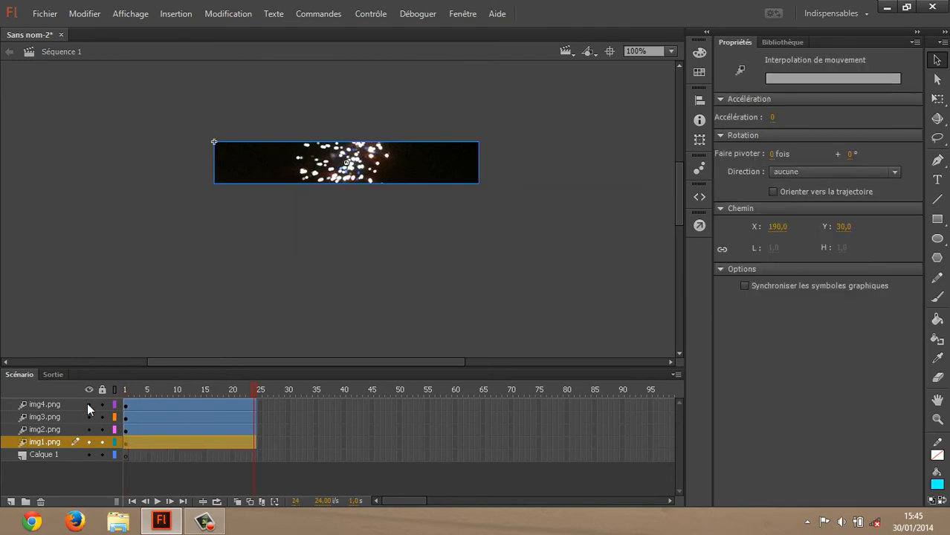
pyautogui.keyDown('shift'); pyautogui.click(43, 405); pyautogui.keyUp('shift')
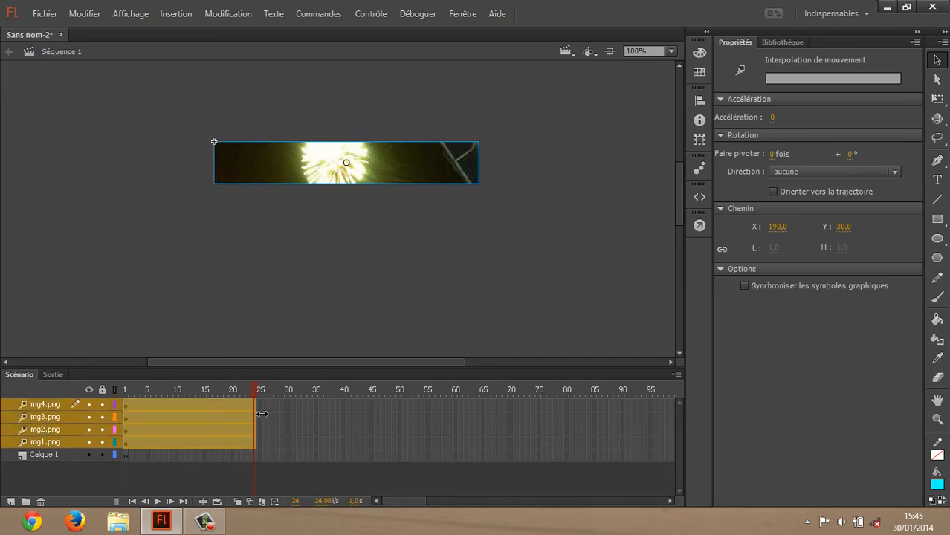
pyautogui.moveTo(263, 414); pyautogui.dragTo(295, 415)
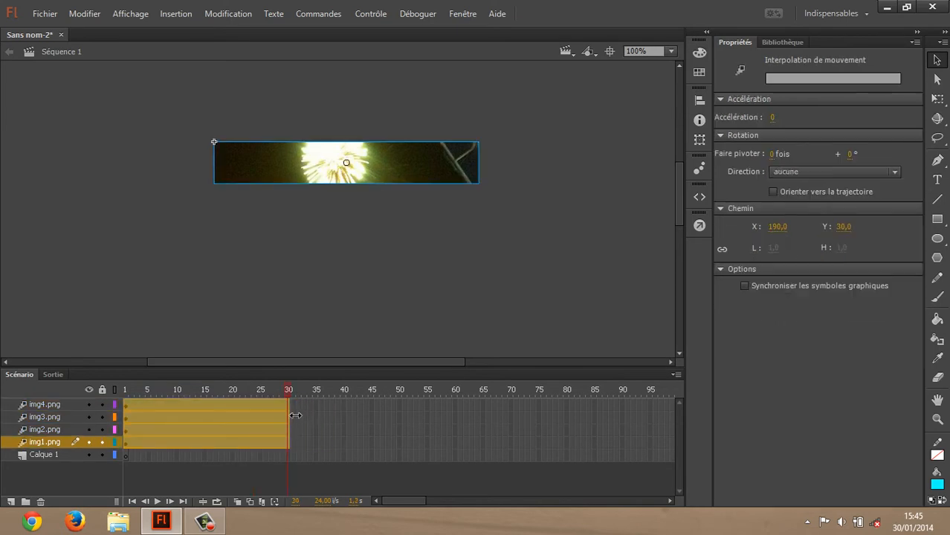
# Step: Extend the img3.png, img2.png and img1.png tweens to frame 60, and the img2.png and img1.png tweens further to frame 90
pyautogui.keyDown('shift'); pyautogui.click(48, 418); pyautogui.keyUp('shift')
pyautogui.moveTo(289, 416); pyautogui.dragTo(454, 410)
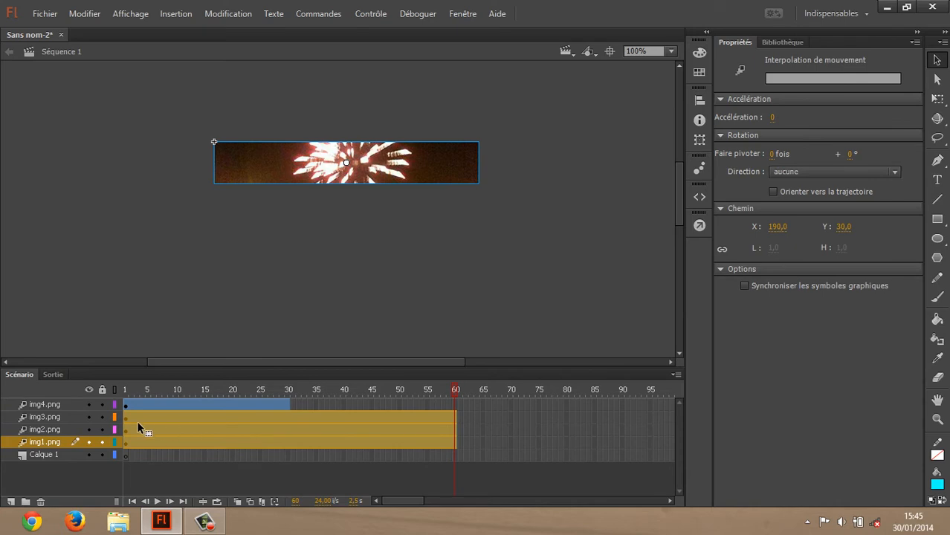
pyautogui.keyDown('shift'); pyautogui.click(53, 429); pyautogui.keyUp('shift')
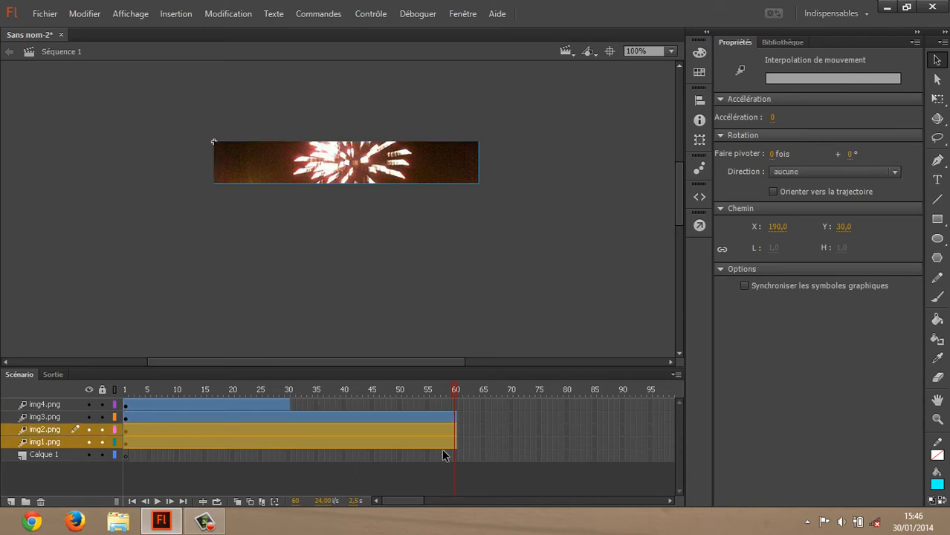
pyautogui.moveTo(458, 435); pyautogui.dragTo(629, 433)
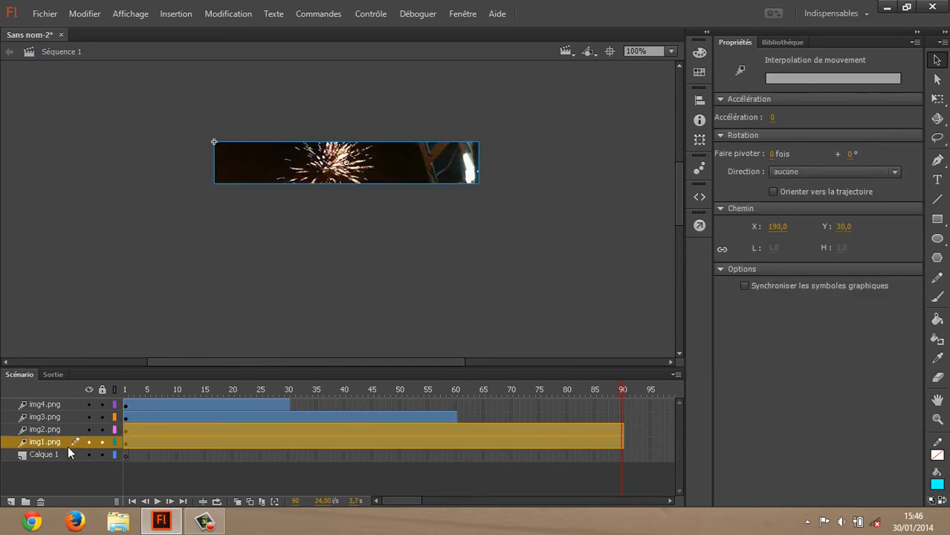
# Step: Extend only the img1.png motion tween to frame 120 and deselect it
pyautogui.click(585, 445)
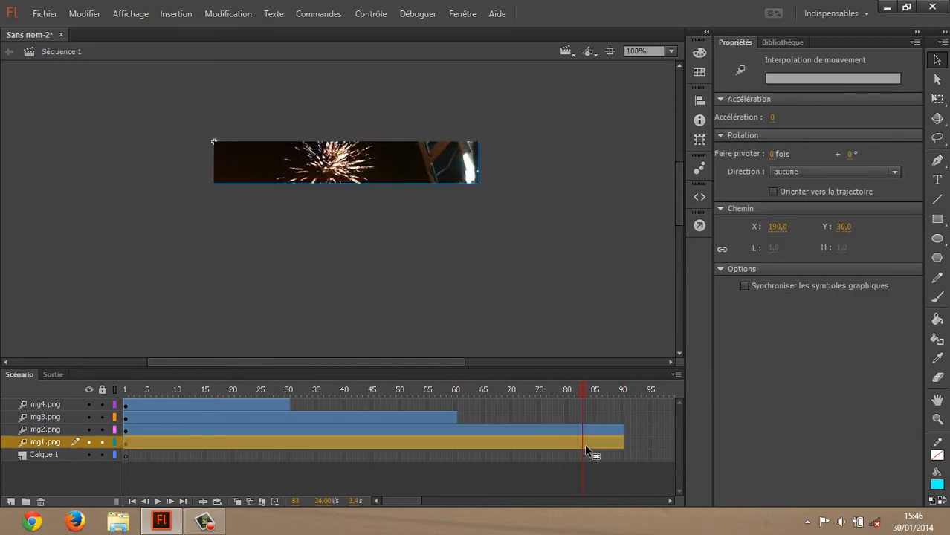
pyautogui.moveTo(629, 452); pyautogui.dragTo(595, 465)
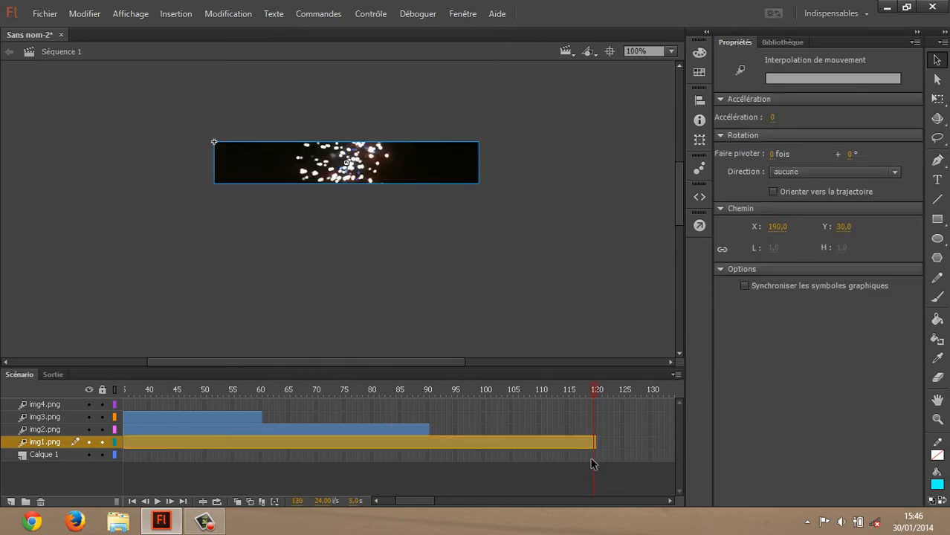
pyautogui.moveTo(419, 498); pyautogui.dragTo(422, 500)
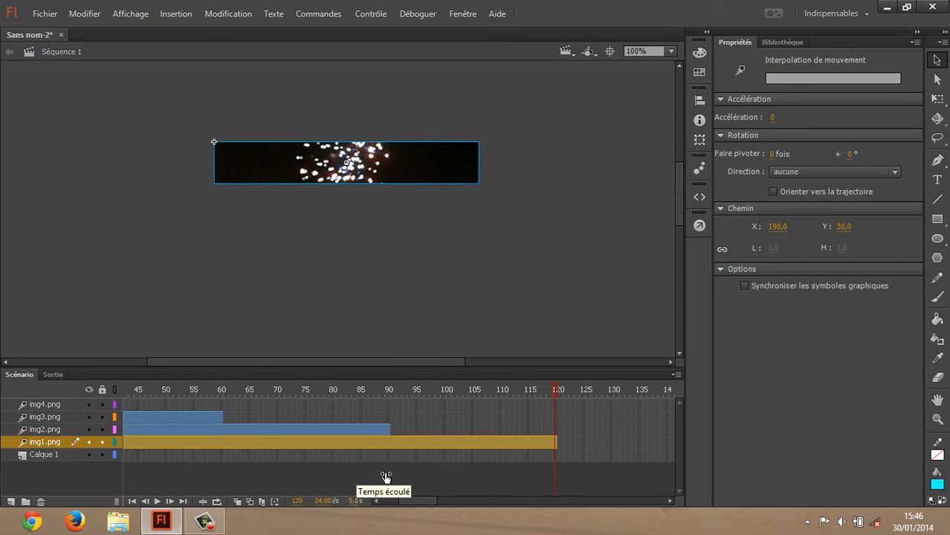
pyautogui.click(481, 266)
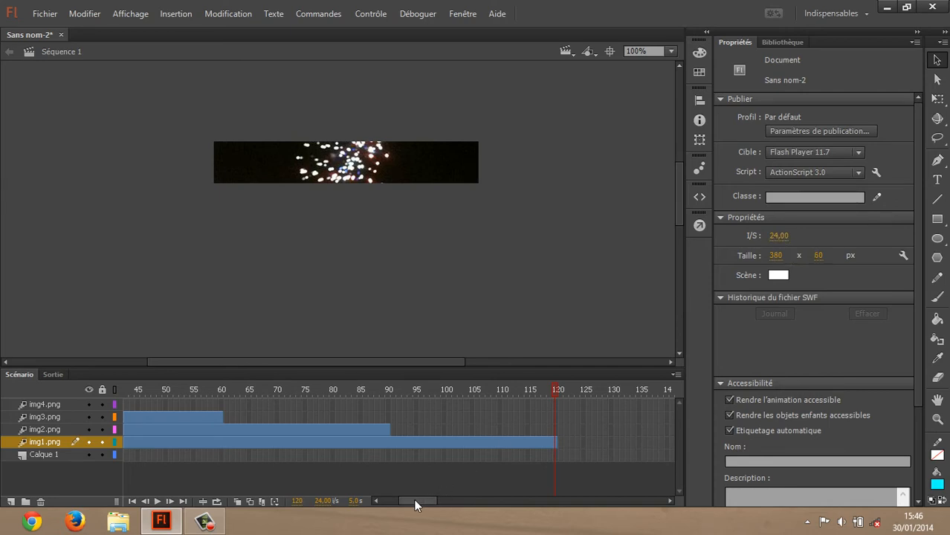
# Step: Test the banner movie in a preview window, watch the animation play, and close the preview
pyautogui.moveTo(401, 498); pyautogui.dragTo(379, 502)
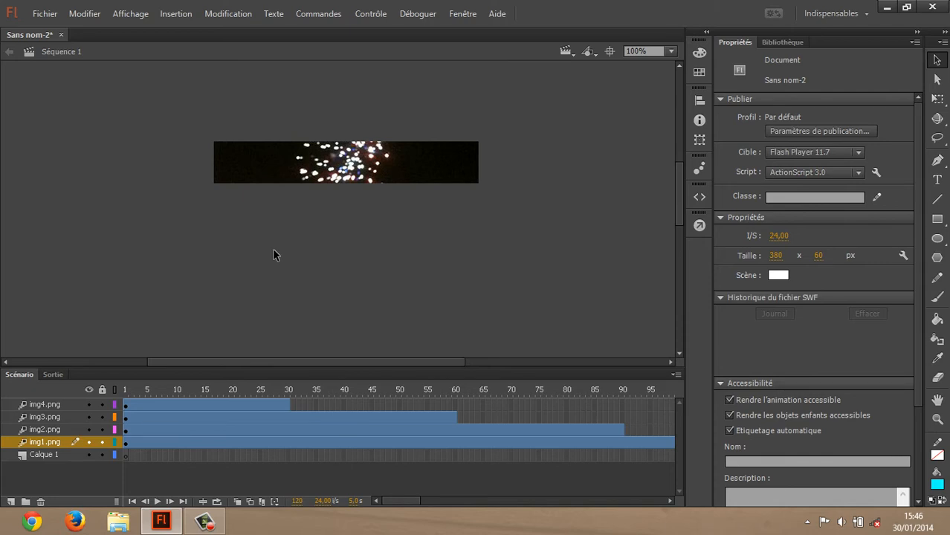
pyautogui.hotkey('ctrl', 'Return')
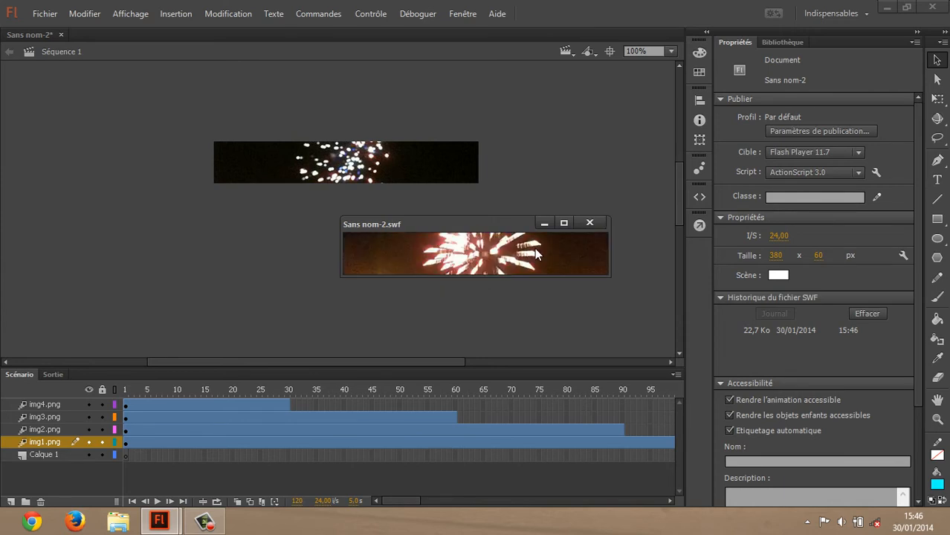
pyautogui.click(589, 224)
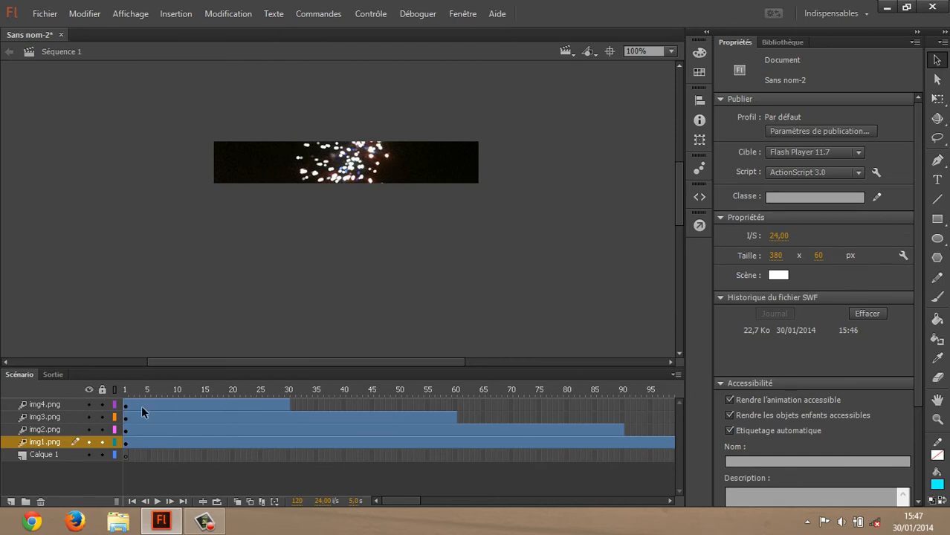
# Step: Insert a keyframe at frame 20 of the img4.png motion tween and return the playhead to that frame
pyautogui.click(58, 404)
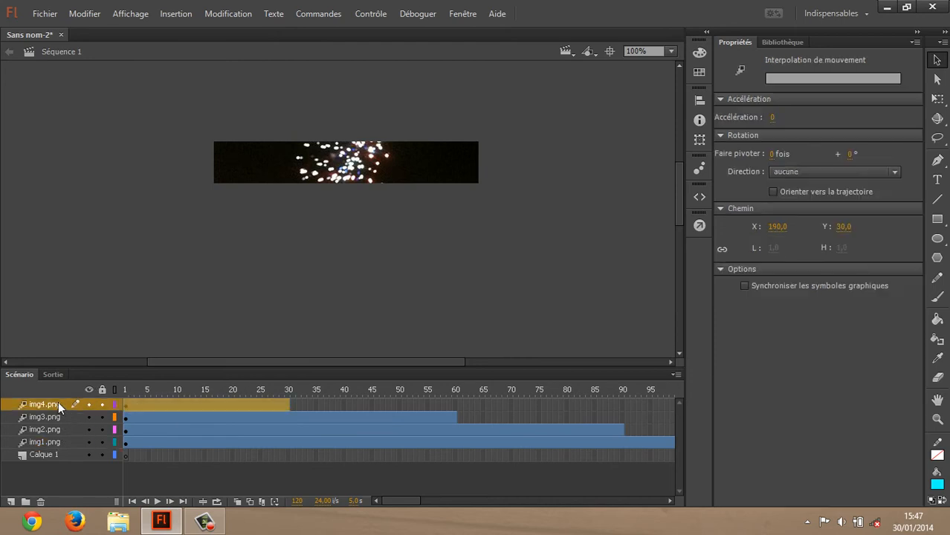
pyautogui.click(232, 390)
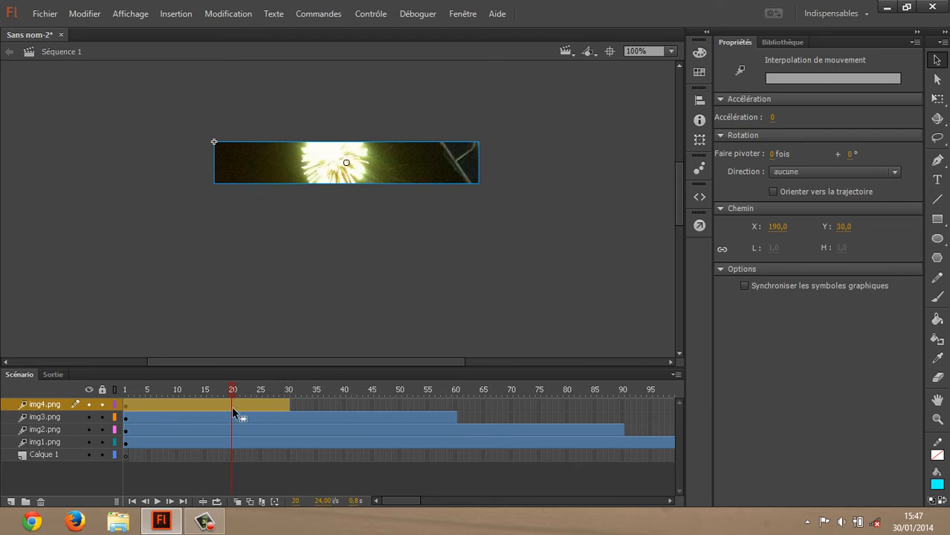
pyautogui.click(247, 387)
pyautogui.click(314, 402)
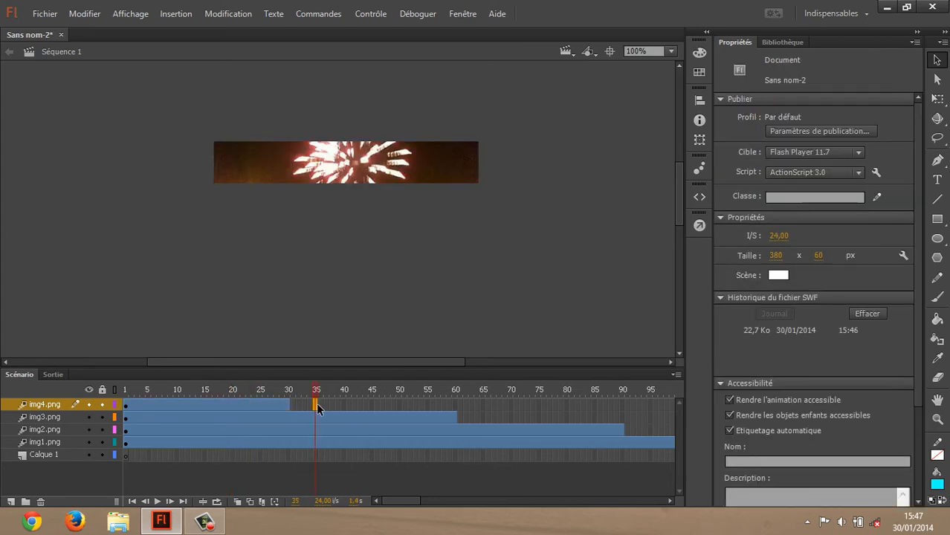
pyautogui.click(232, 389)
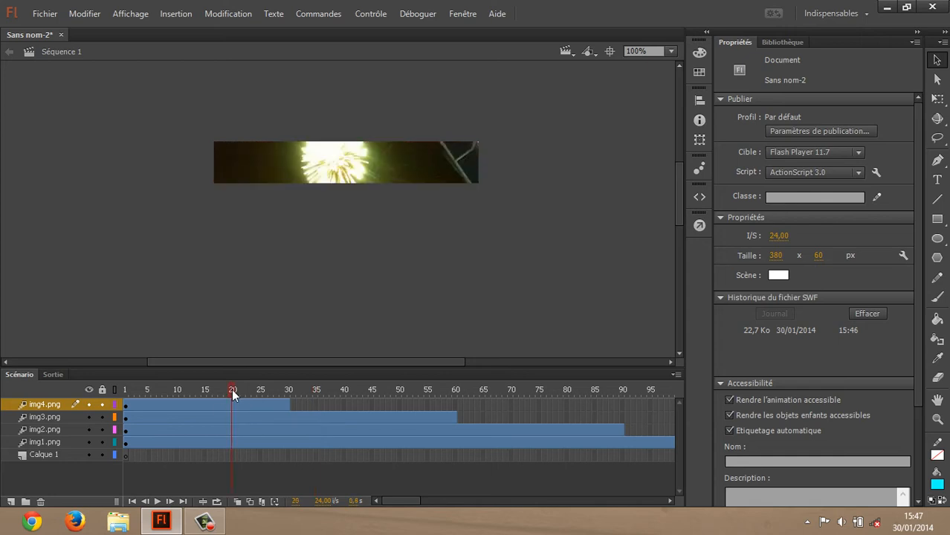
pyautogui.click(314, 403)
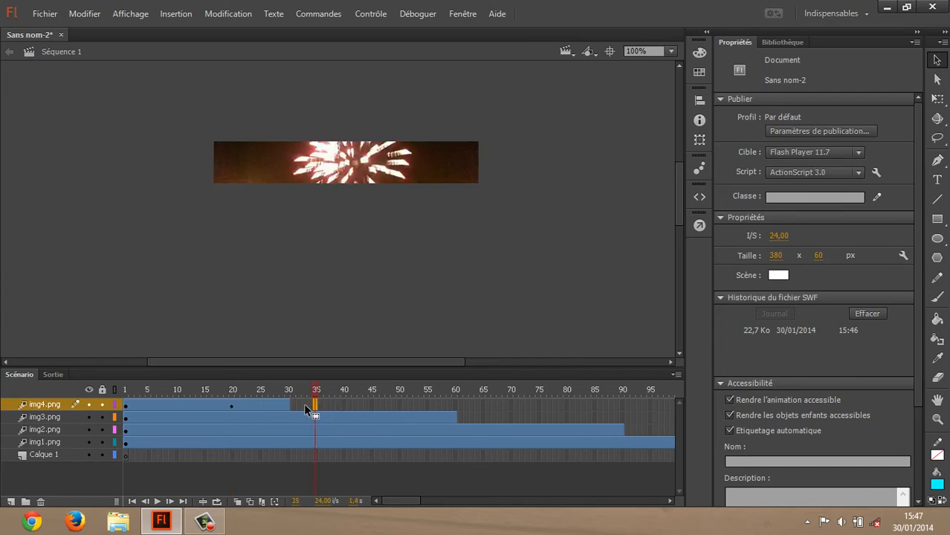
pyautogui.click(232, 391)
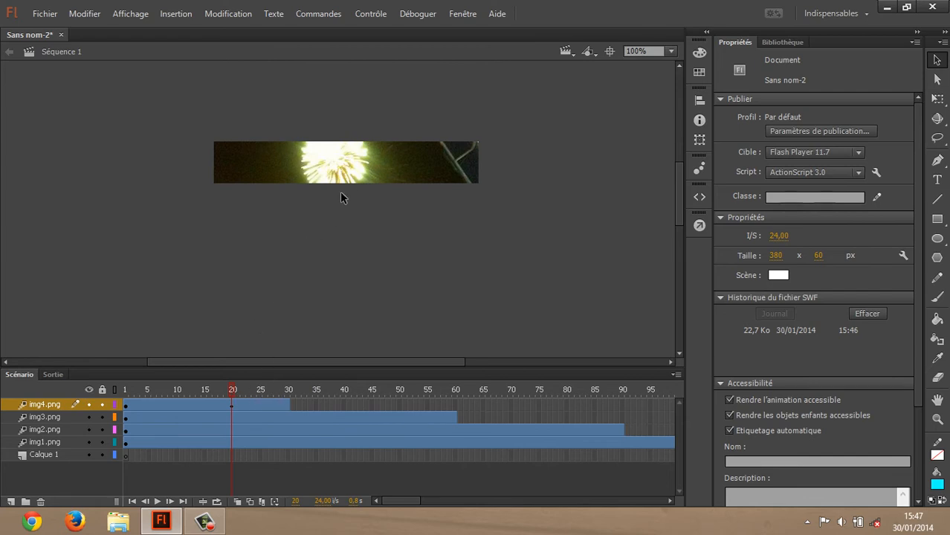
# Step: Apply an Alpha colour effect of 100% to the img4.png image at frame 20
pyautogui.click(341, 173)
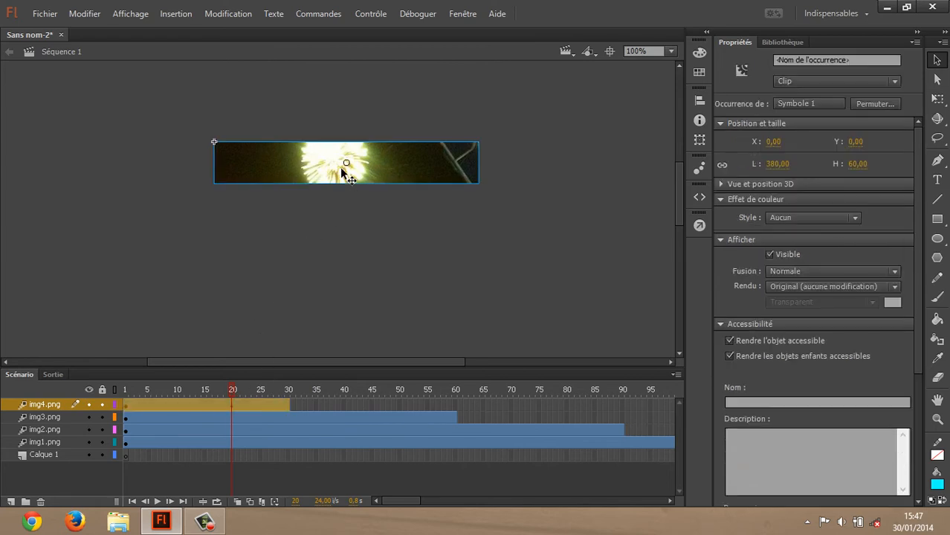
pyautogui.click(853, 219)
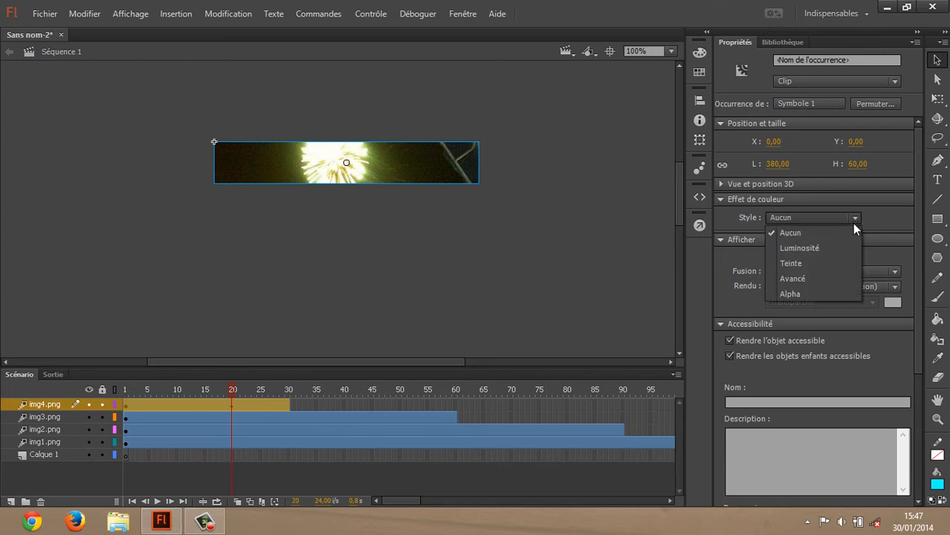
pyautogui.click(827, 293)
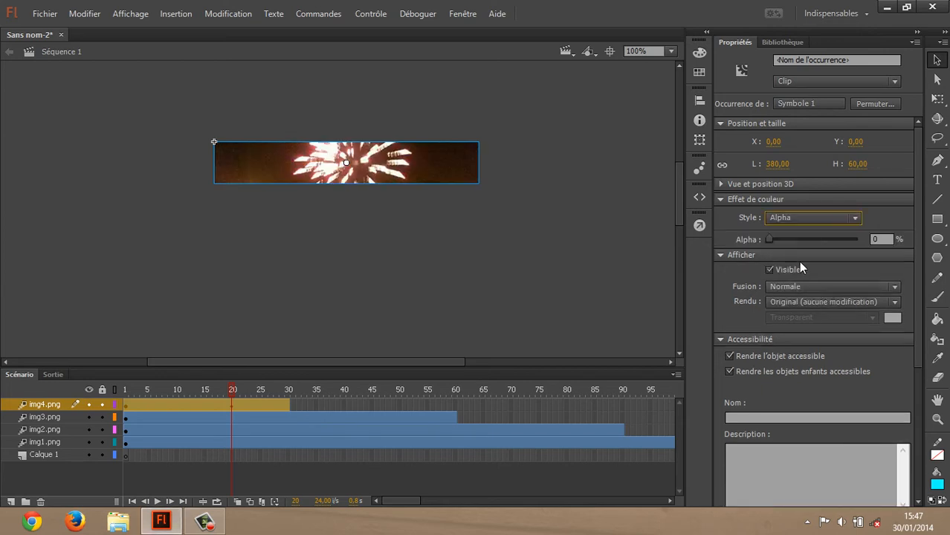
pyautogui.moveTo(768, 238); pyautogui.dragTo(888, 235)
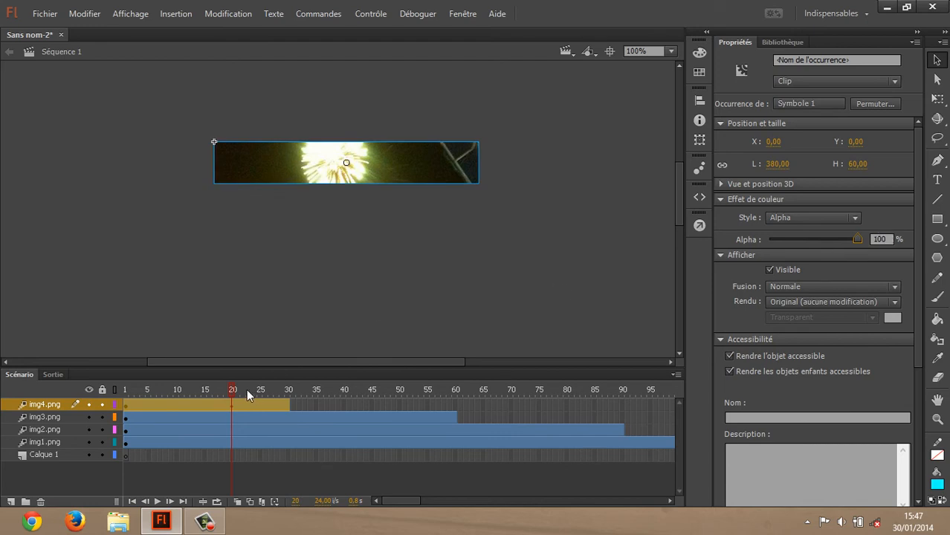
# Step: Add a keyframe at frame 30 of the img4.png tween and set the image's alpha to 0% there
pyautogui.moveTo(231, 387); pyautogui.dragTo(289, 390)
pyautogui.click(287, 405)
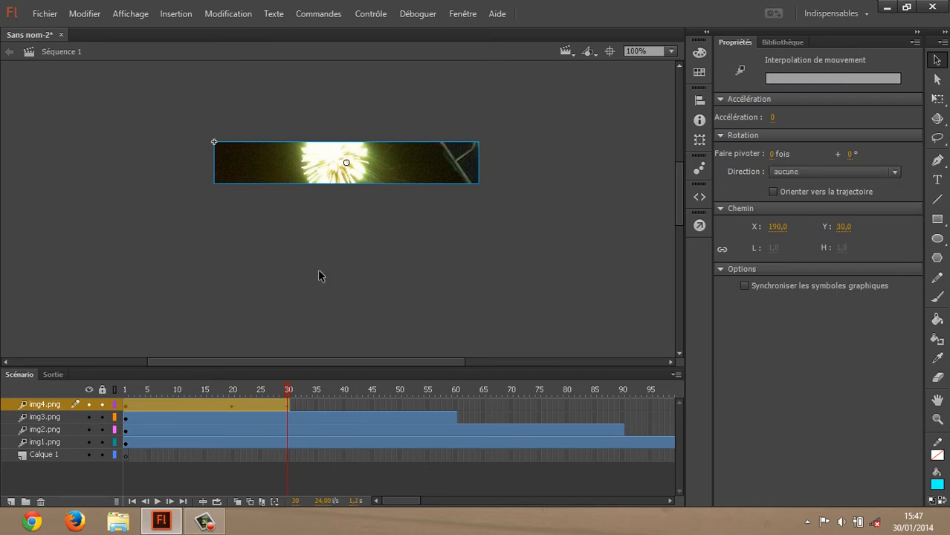
pyautogui.click(479, 176)
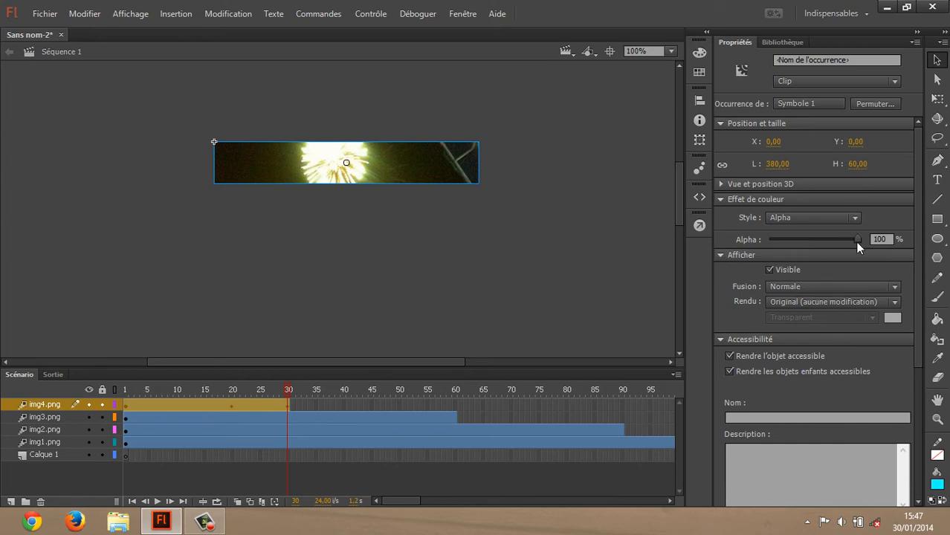
pyautogui.moveTo(856, 242); pyautogui.dragTo(745, 240)
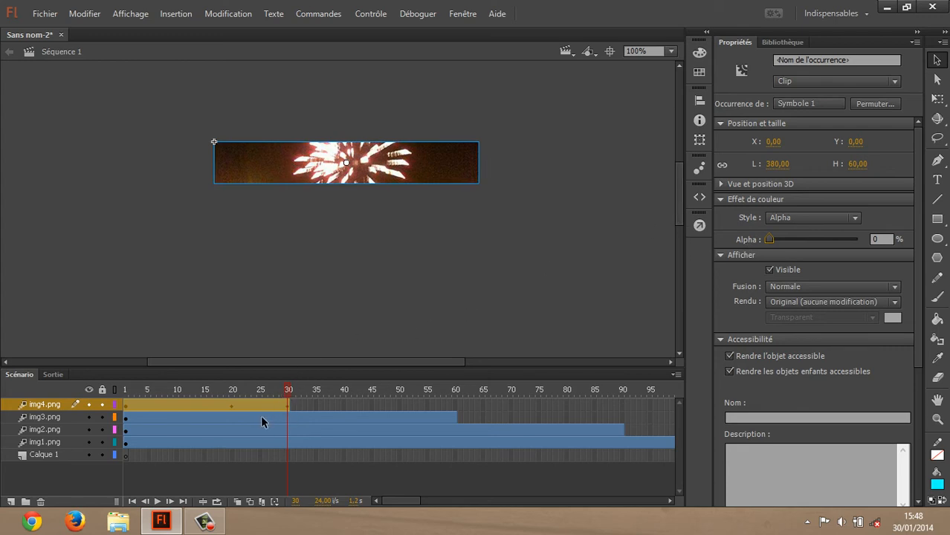
# Step: Add a keyframe at frame 50 of the img3.png tween and give the image an Alpha colour effect of 100%
pyautogui.moveTo(289, 394); pyautogui.dragTo(397, 383)
pyautogui.click(308, 395)
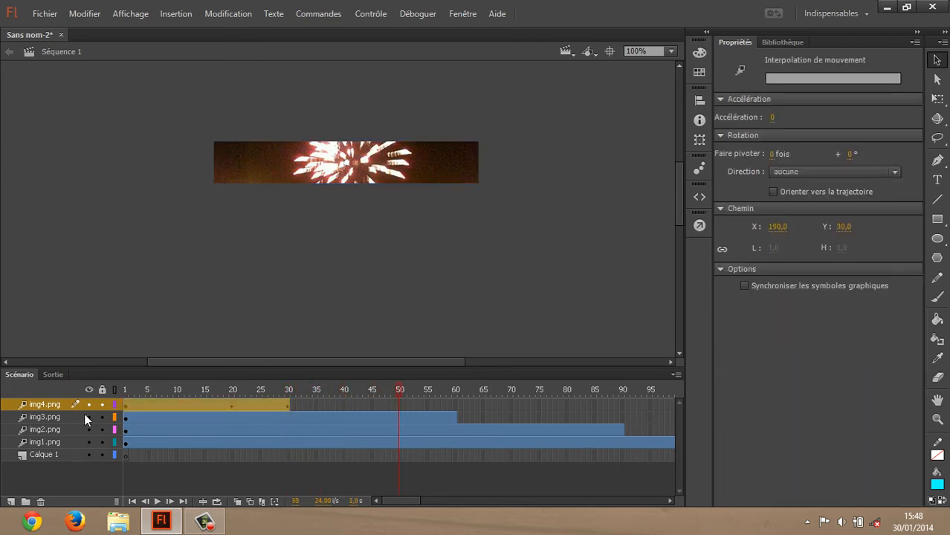
pyautogui.click(53, 417)
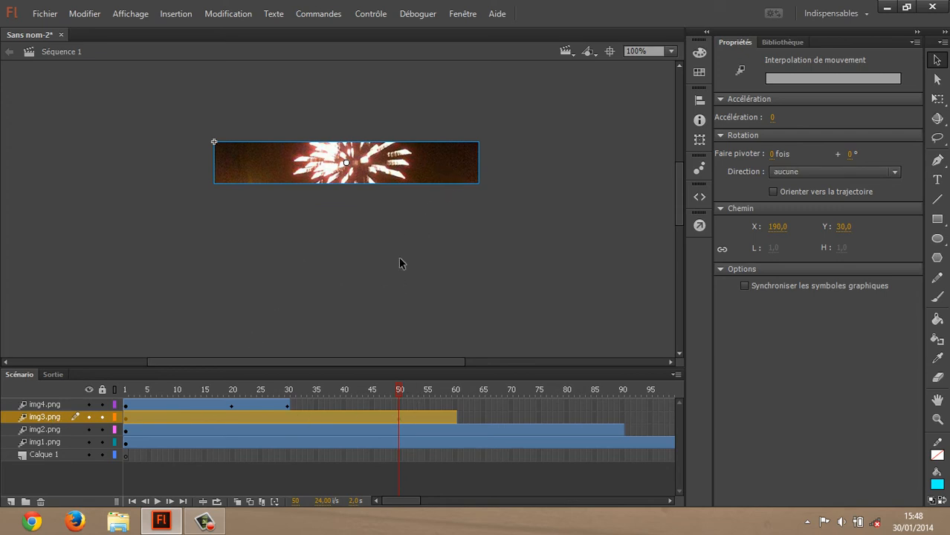
pyautogui.click(420, 174)
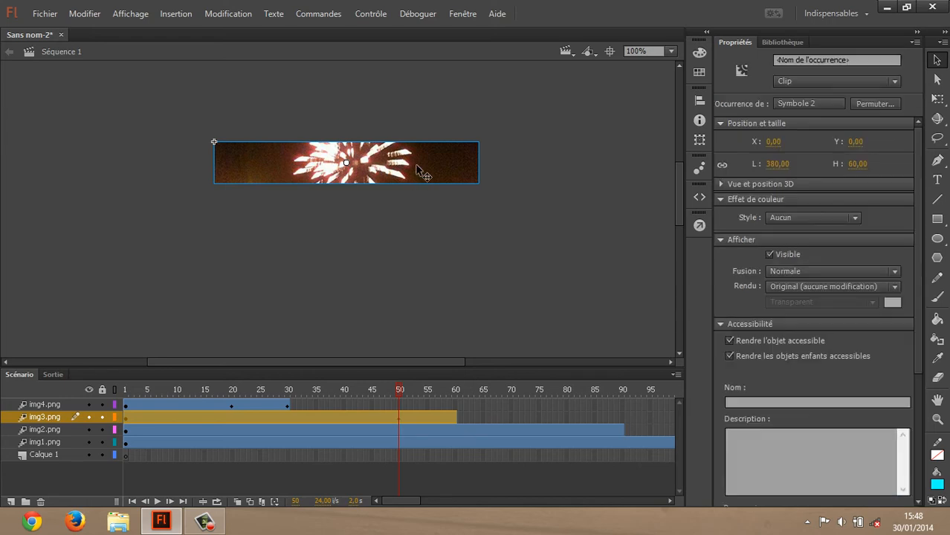
pyautogui.click(854, 219)
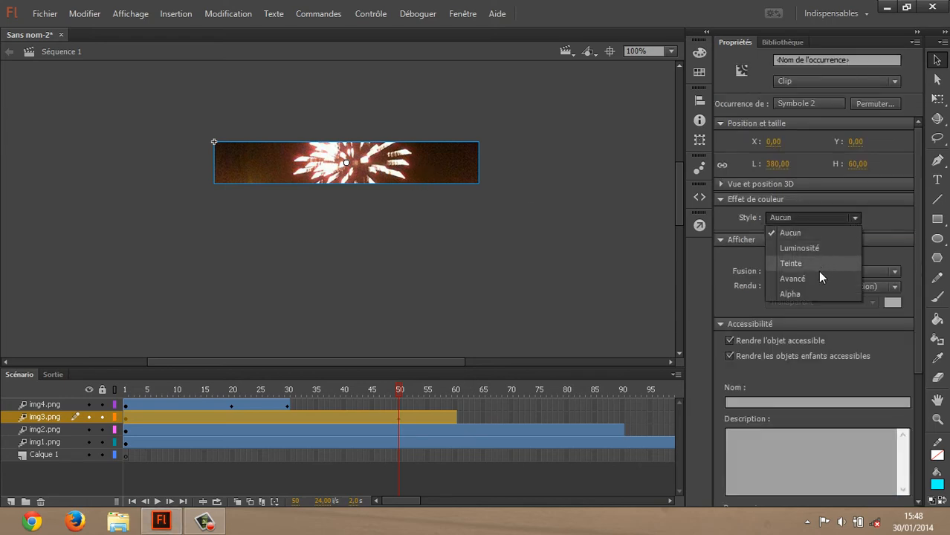
pyautogui.click(811, 292)
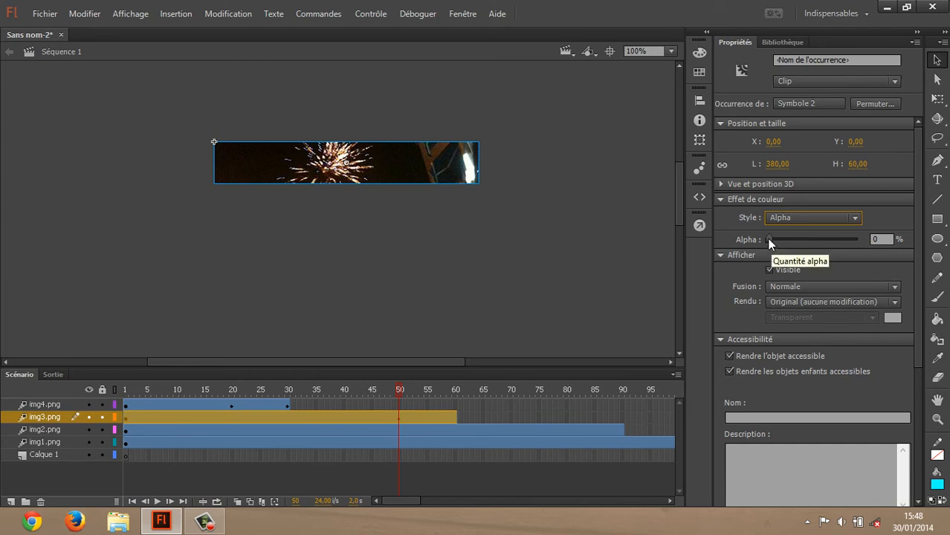
pyautogui.moveTo(768, 238); pyautogui.dragTo(871, 232)
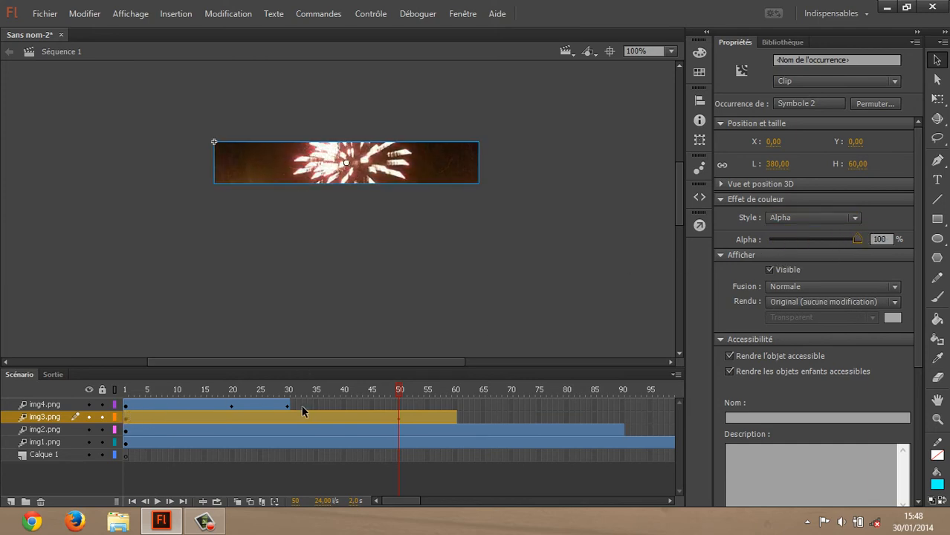
# Step: Add a keyframe at frame 60 of the img3.png tween and set the image's alpha to 0% there
pyautogui.moveTo(398, 391); pyautogui.dragTo(455, 388)
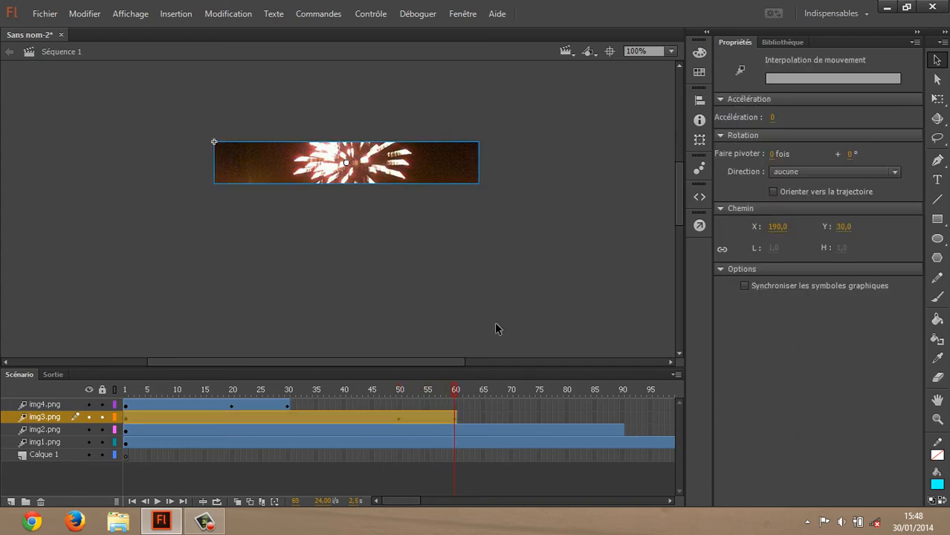
pyautogui.click(458, 159)
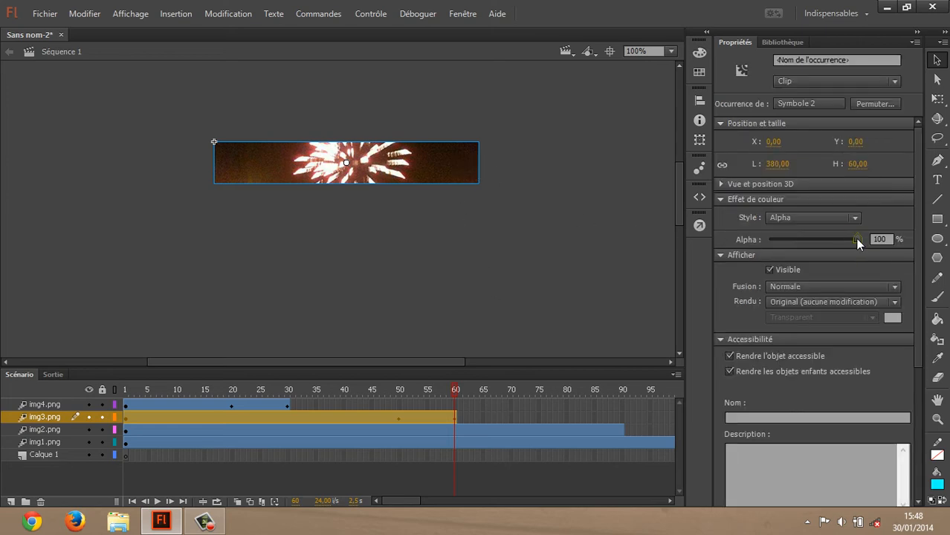
pyautogui.moveTo(857, 240); pyautogui.dragTo(749, 237)
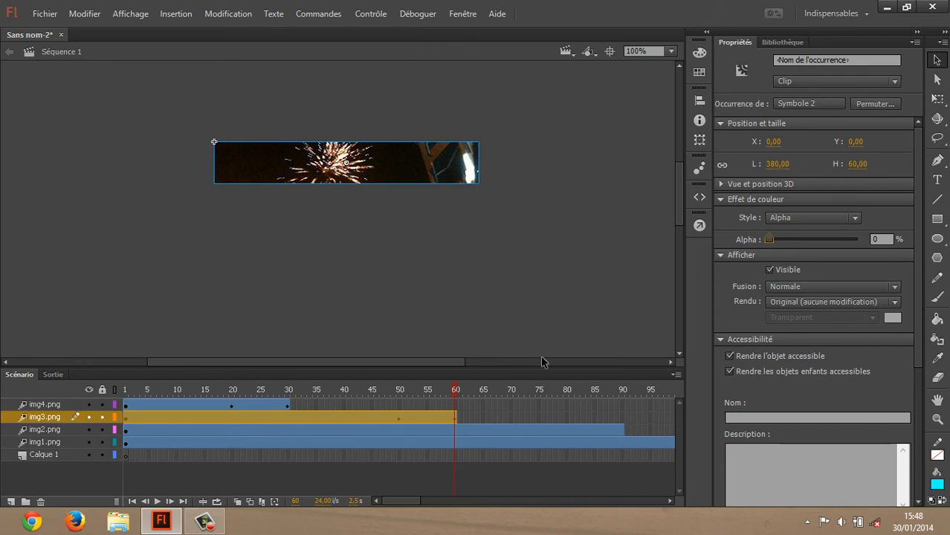
# Step: Add keyframes at frames 80 and 90 of the img2.png tween and apply an Alpha effect of 0% to the image at frame 90
pyautogui.moveTo(453, 387); pyautogui.dragTo(566, 390)
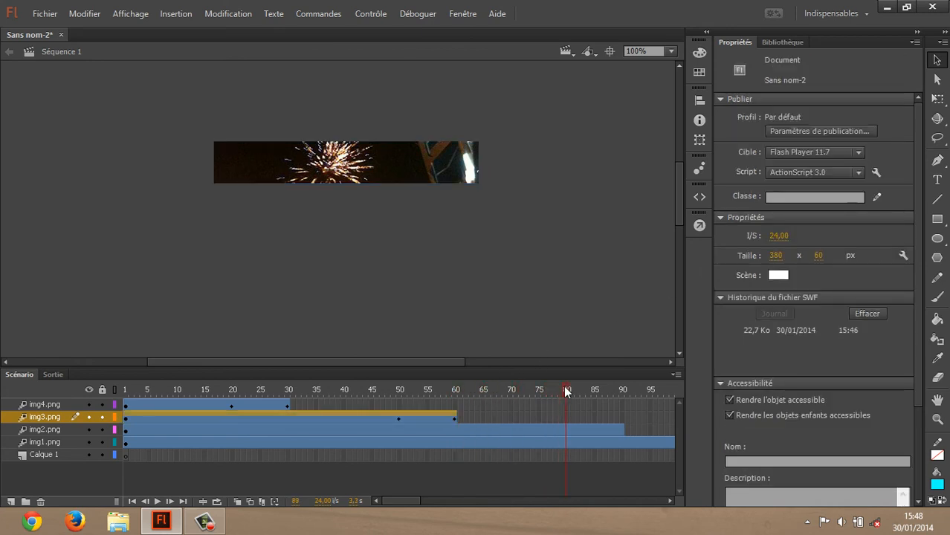
pyautogui.click(31, 431)
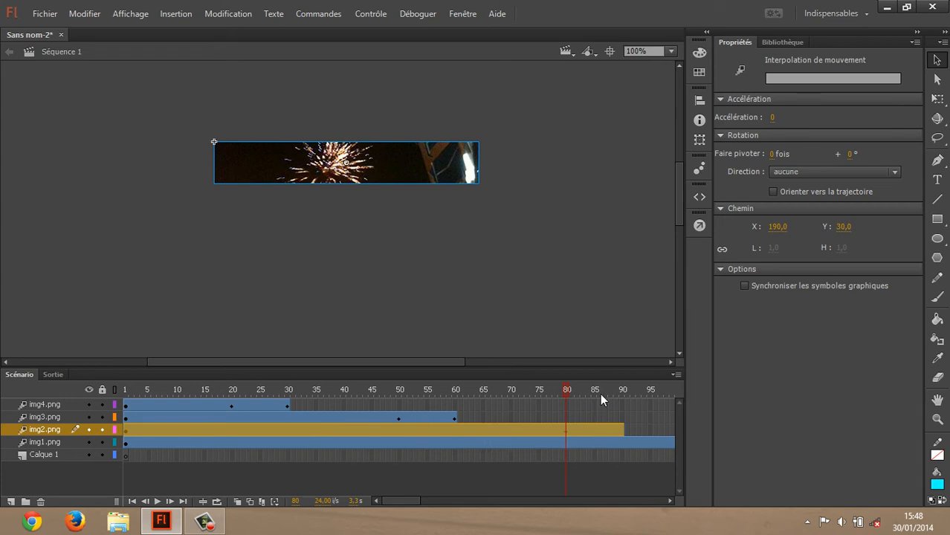
pyautogui.moveTo(565, 389); pyautogui.dragTo(620, 394)
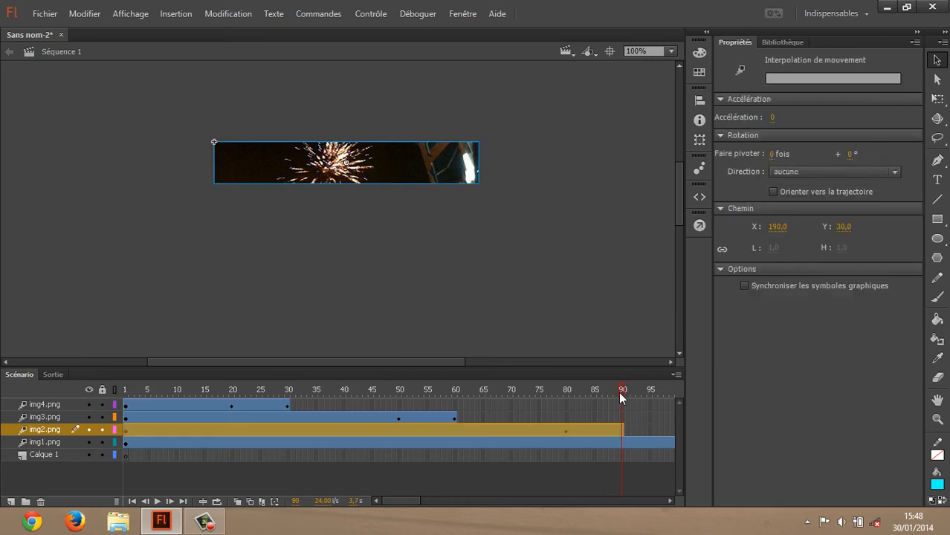
pyautogui.click(448, 176)
pyautogui.click(856, 218)
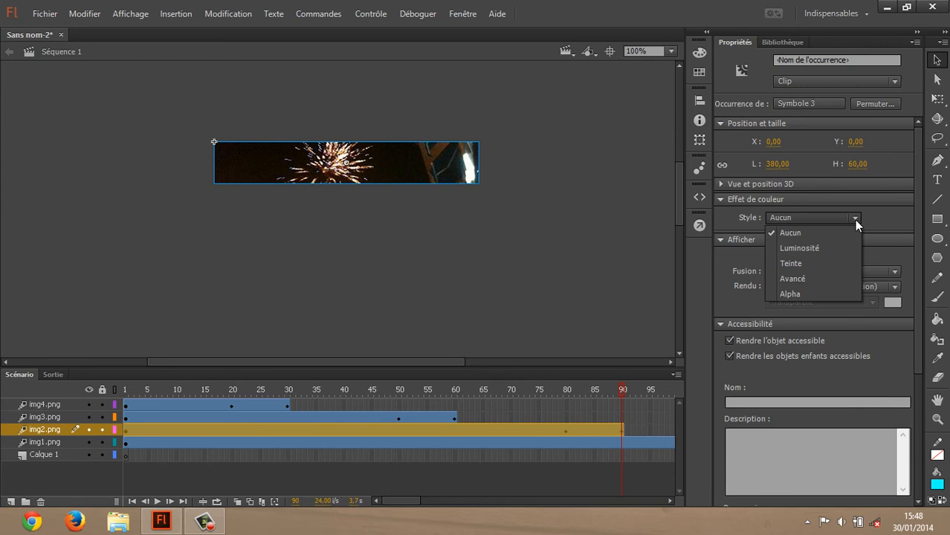
pyautogui.click(808, 292)
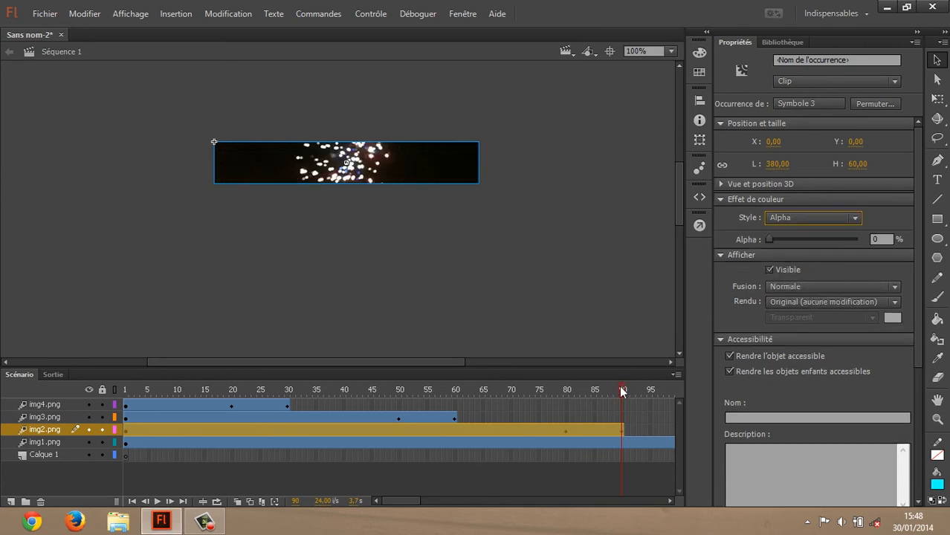
# Step: Set the alpha of the img2.png image to 100% at its frame 80 keyframe
pyautogui.moveTo(623, 392); pyautogui.dragTo(565, 388)
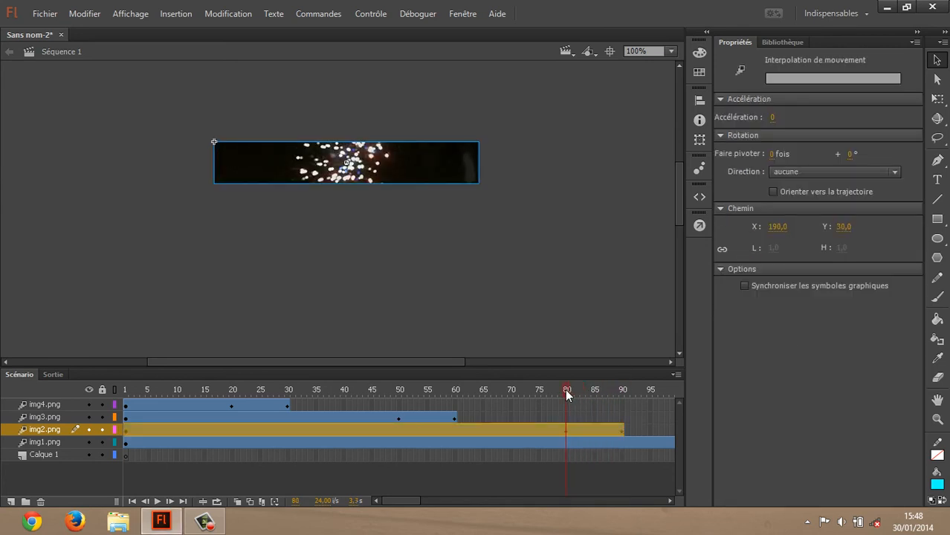
pyautogui.click(450, 176)
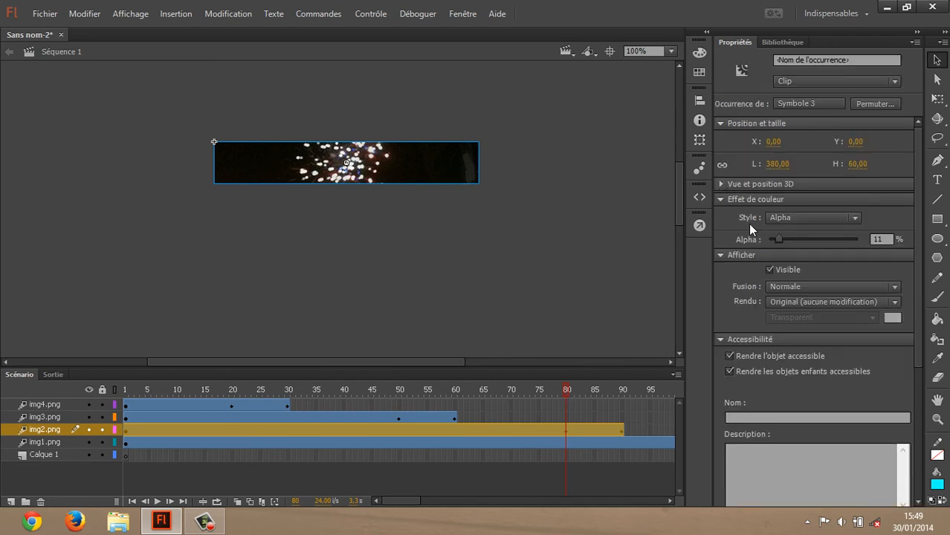
pyautogui.moveTo(778, 239); pyautogui.dragTo(857, 239)
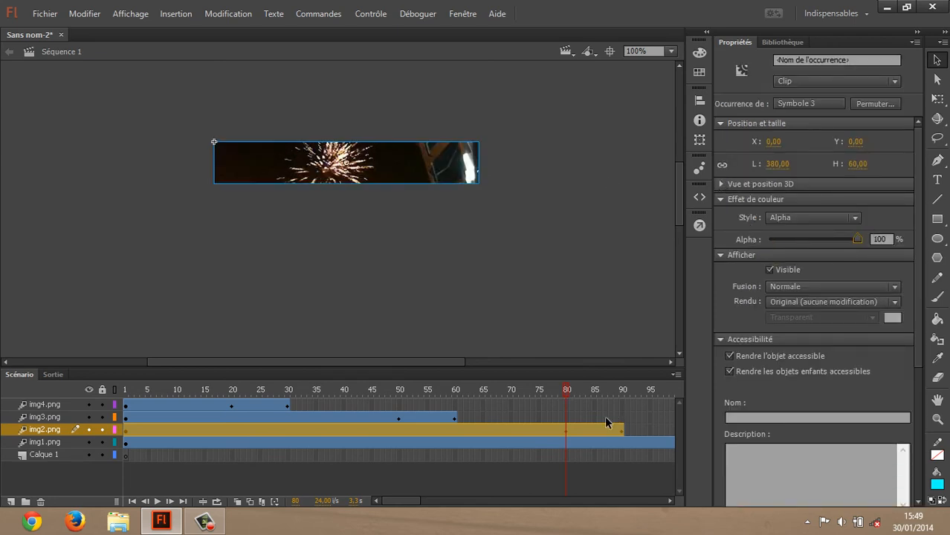
# Step: Add a keyframe at frame 110 of the img1.png tween and give the image an Alpha colour effect of 100%
pyautogui.moveTo(418, 505); pyautogui.dragTo(436, 504)
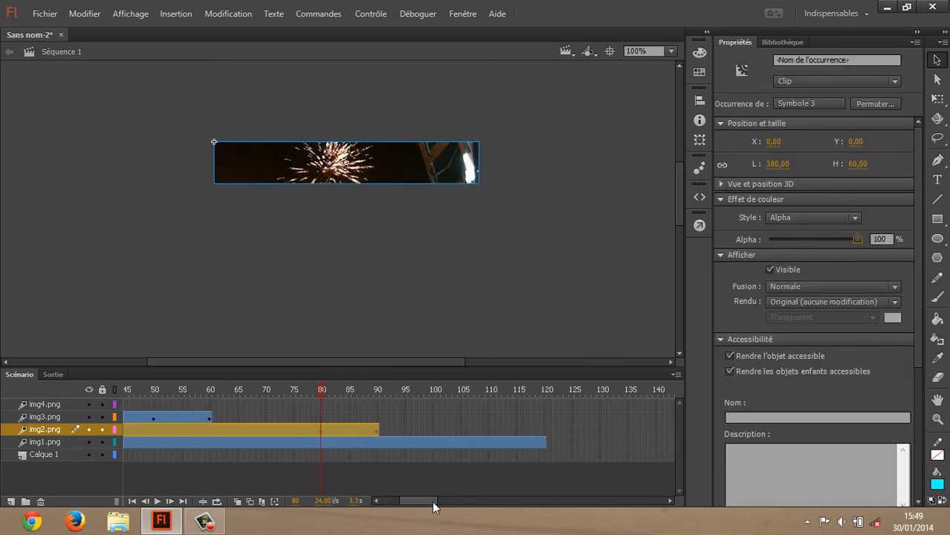
pyautogui.click(489, 395)
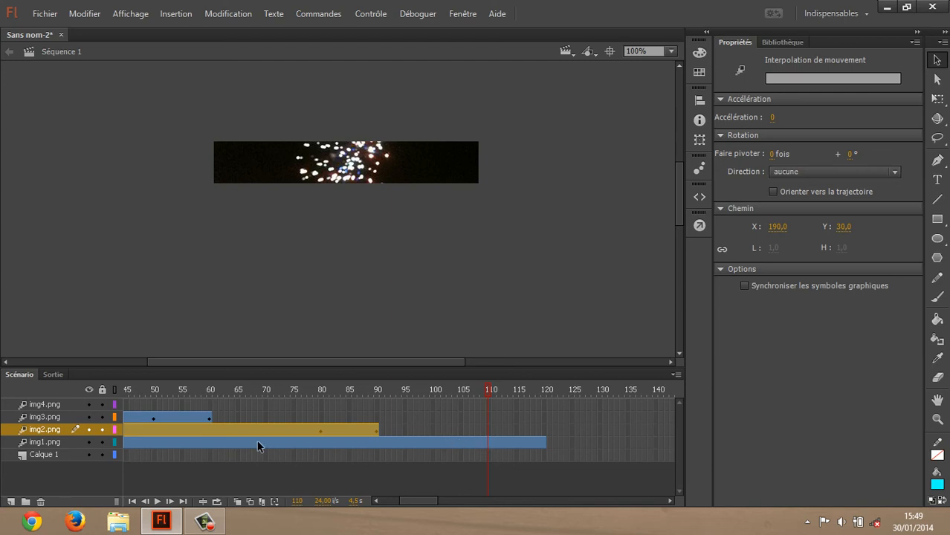
pyautogui.click(74, 443)
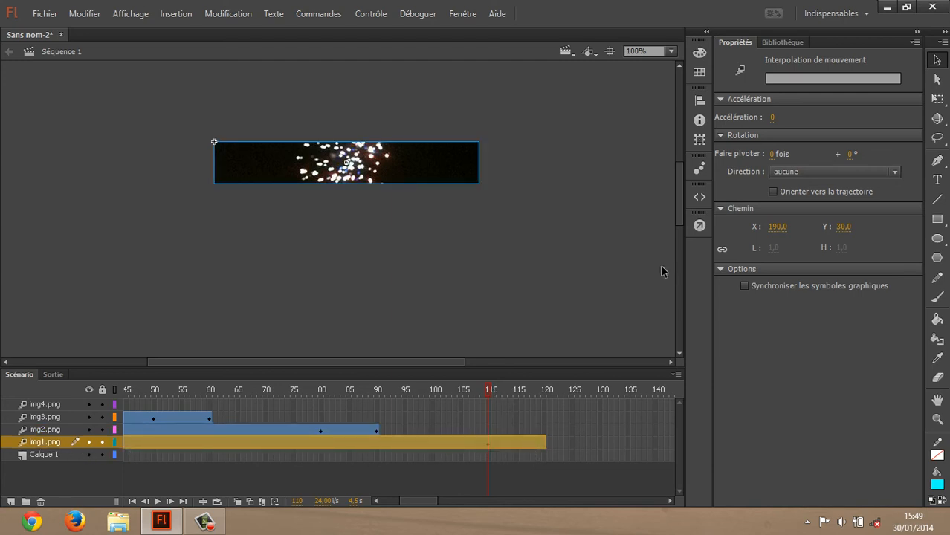
pyautogui.click(450, 162)
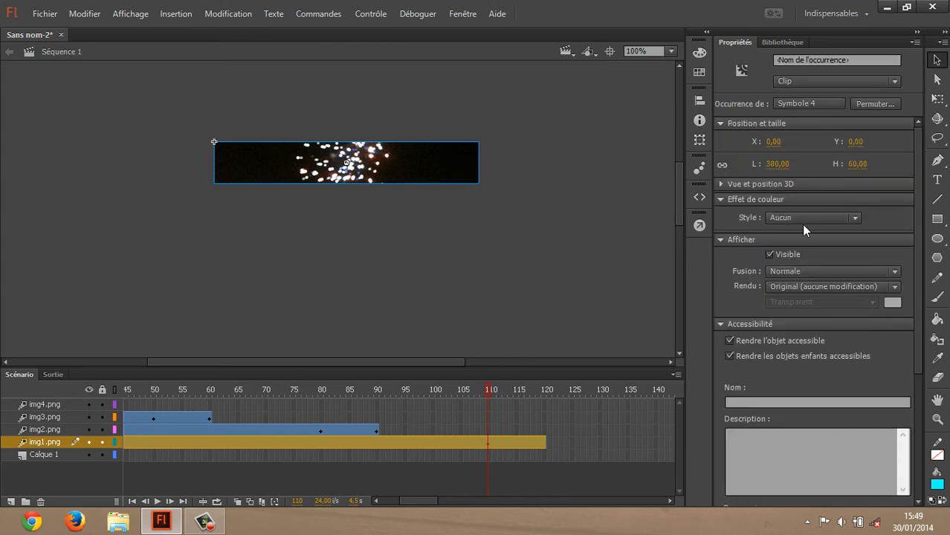
pyautogui.click(802, 220)
pyautogui.click(797, 294)
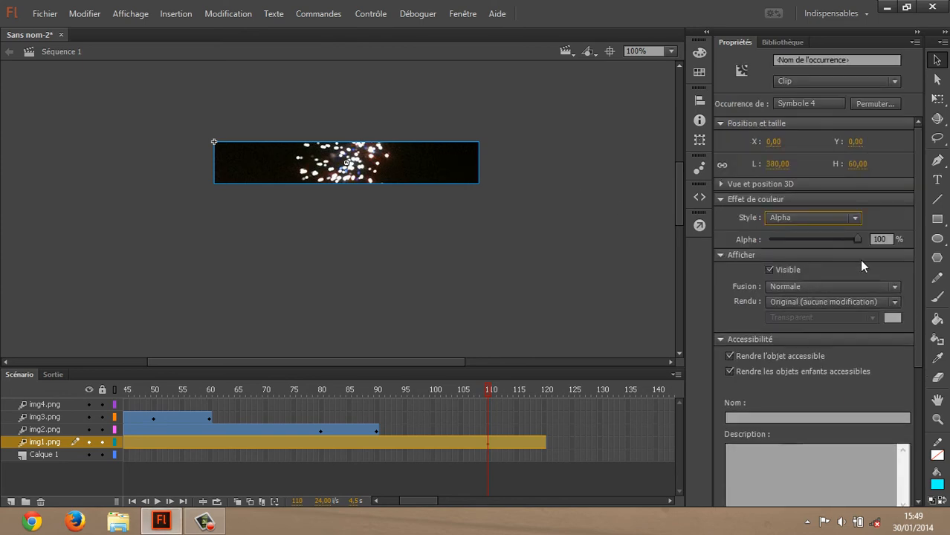
# Step: Add a keyframe at frame 120 of the img1.png tween with the image's alpha at 0%, and test the movie
pyautogui.moveTo(487, 394); pyautogui.dragTo(544, 395)
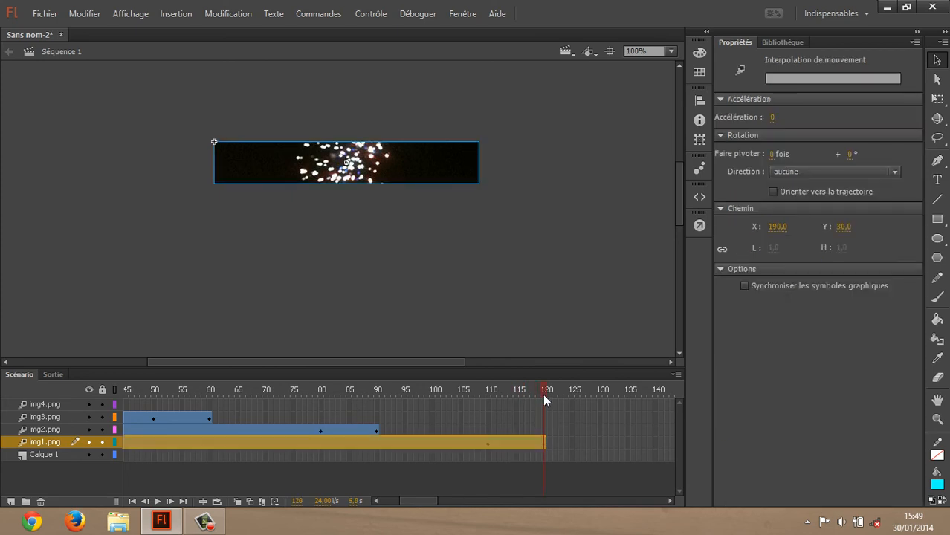
pyautogui.click(466, 170)
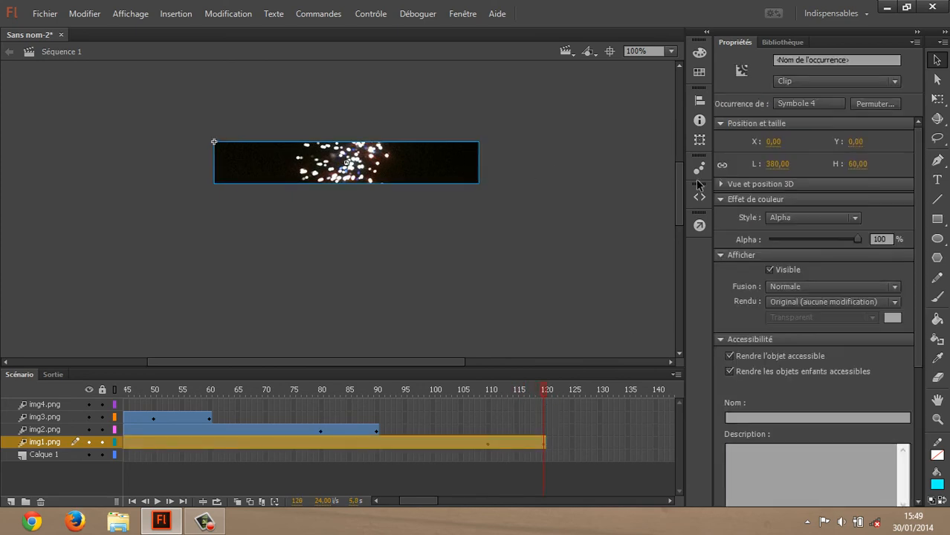
pyautogui.moveTo(858, 239); pyautogui.dragTo(740, 238)
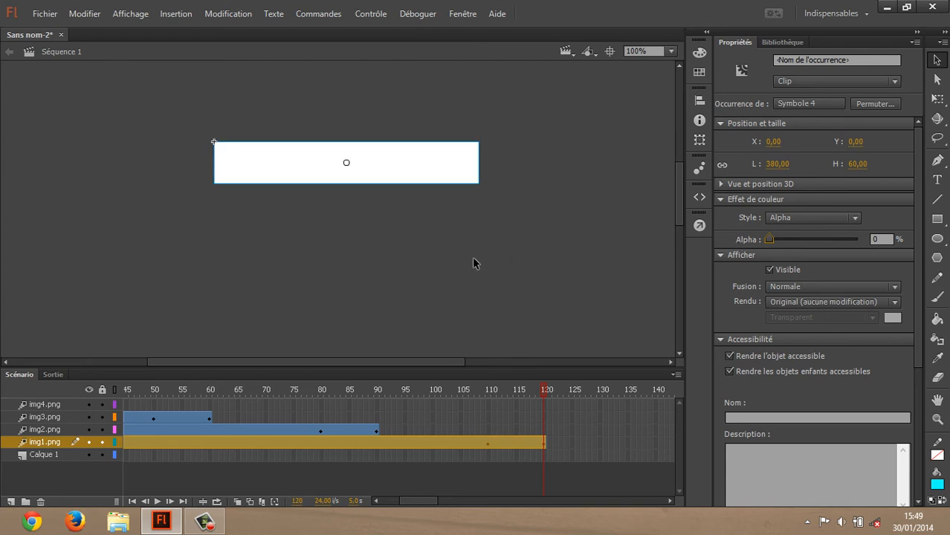
pyautogui.hotkey('ctrl', 'Return')
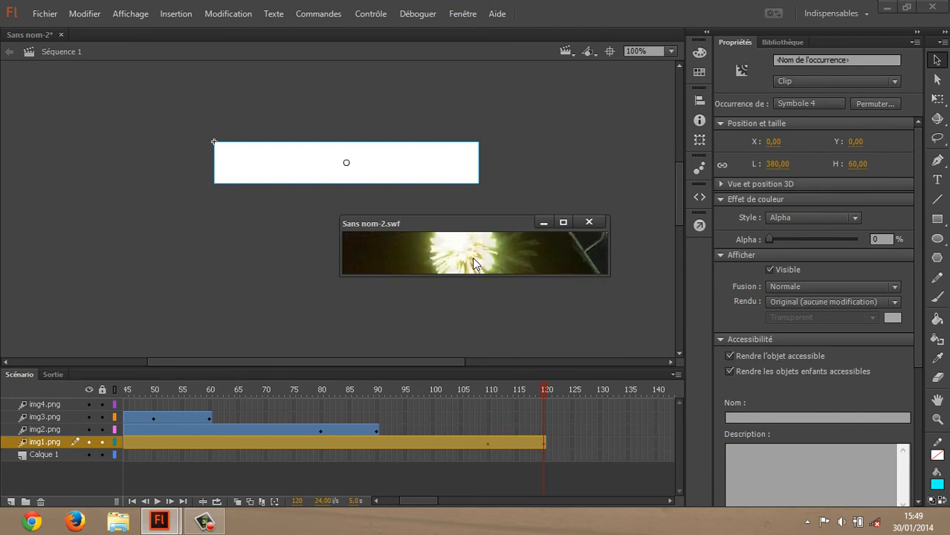
pyautogui.click(588, 221)
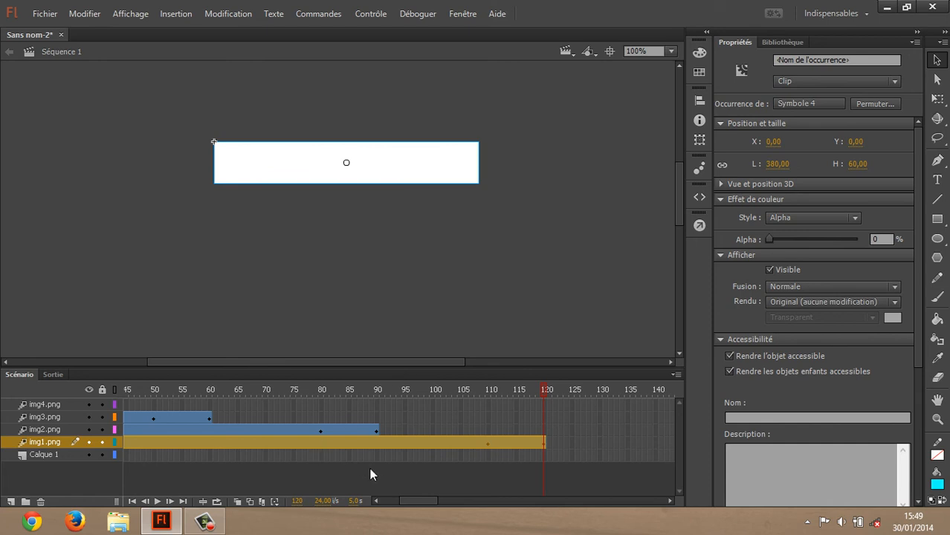
# Step: Copy the first frame of the img4.png layer
pyautogui.moveTo(406, 503); pyautogui.dragTo(373, 501)
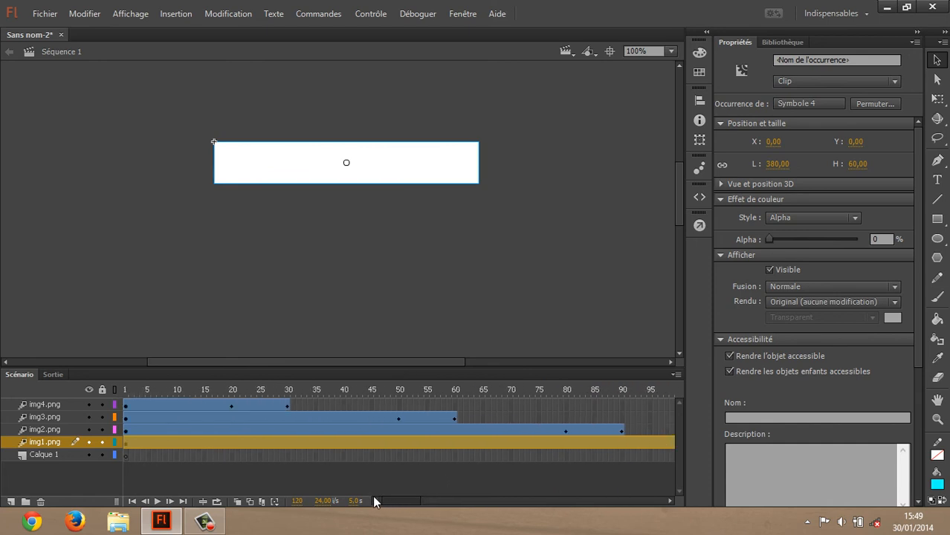
pyautogui.click(127, 407)
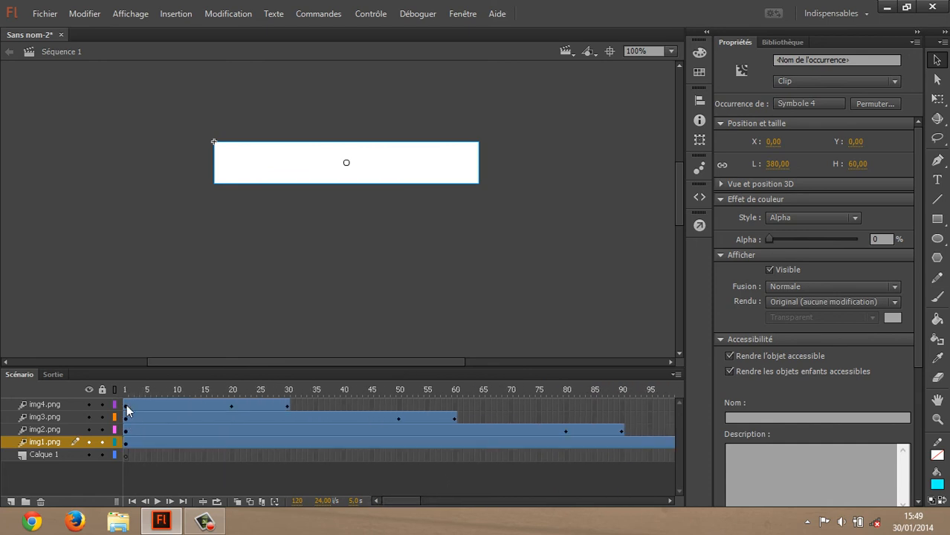
pyautogui.rightClick(128, 408)
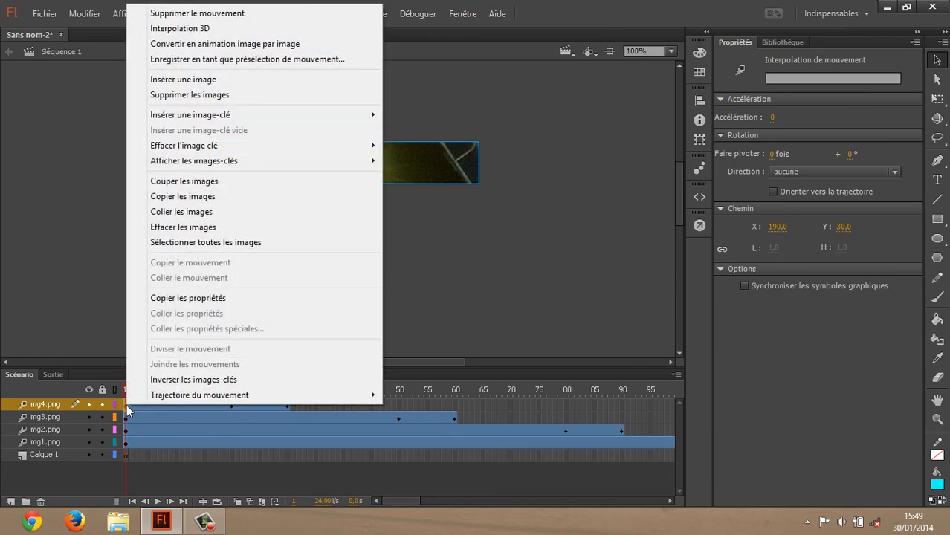
pyautogui.click(175, 197)
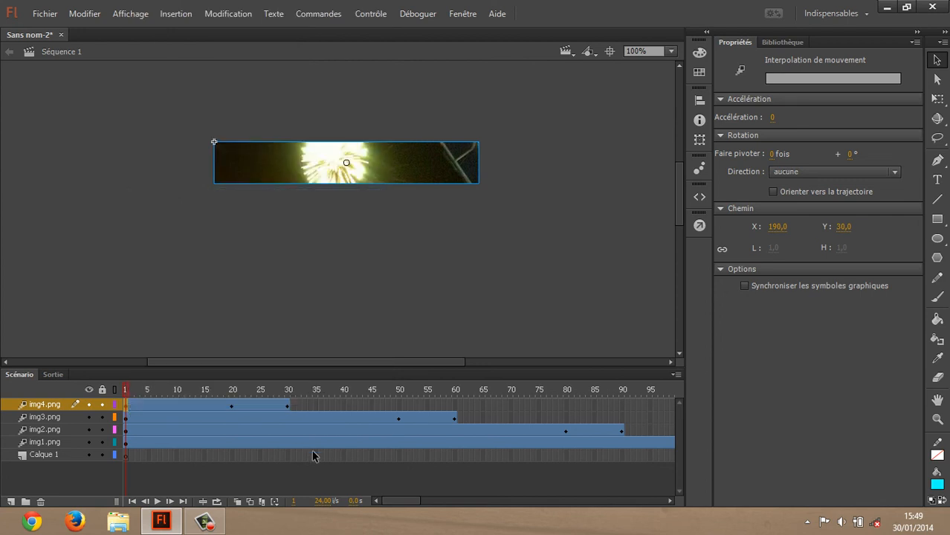
# Step: Paste the copied img4.png frame at frame 110 of the Calque 1 layer
pyautogui.moveTo(397, 498); pyautogui.dragTo(418, 498)
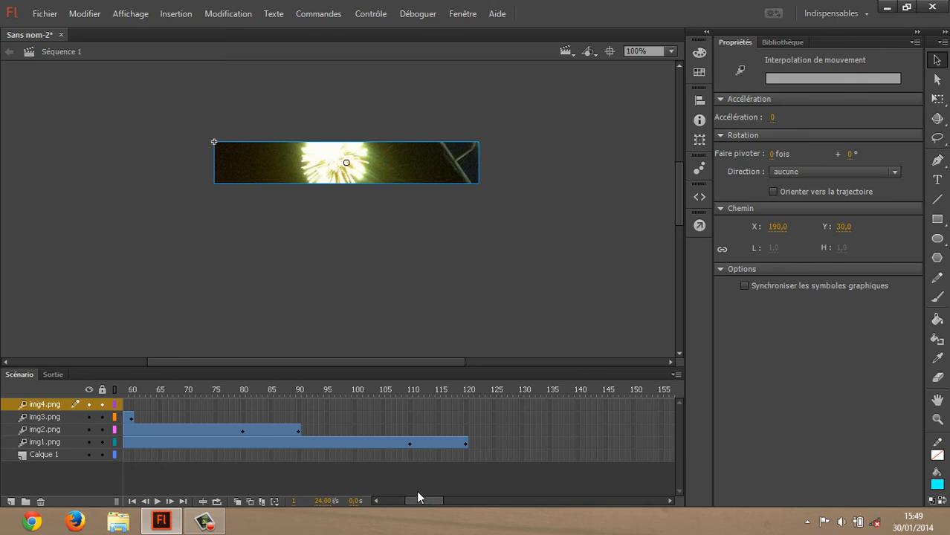
pyautogui.click(410, 455)
pyautogui.rightClick(410, 455)
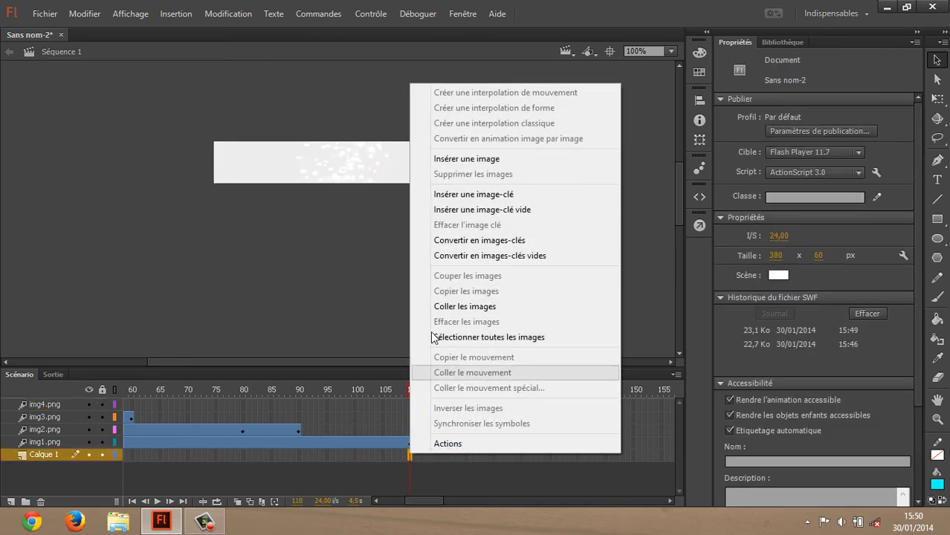
pyautogui.click(464, 306)
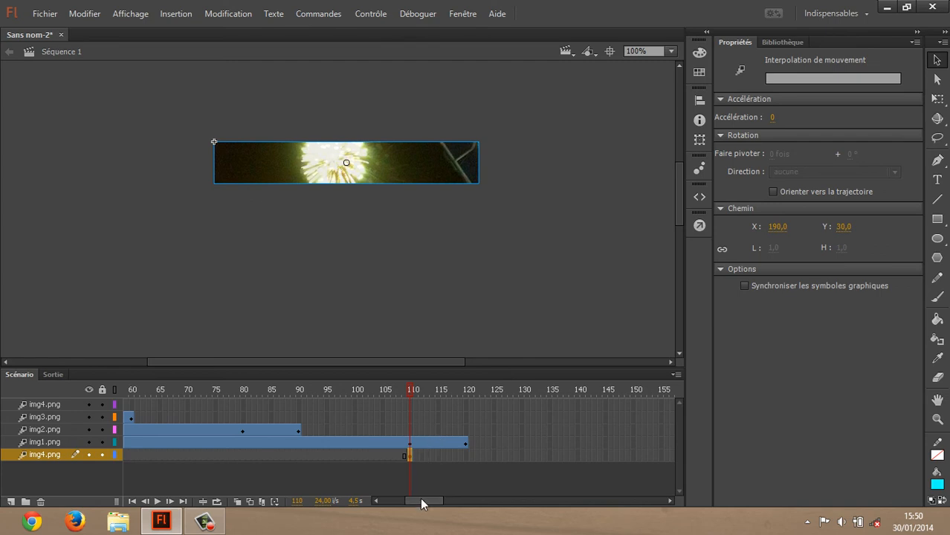
# Step: Extend the pasted img4.png tween on the lowest layer from frame 110 to frame 120
pyautogui.click(420, 470)
pyautogui.click(410, 455)
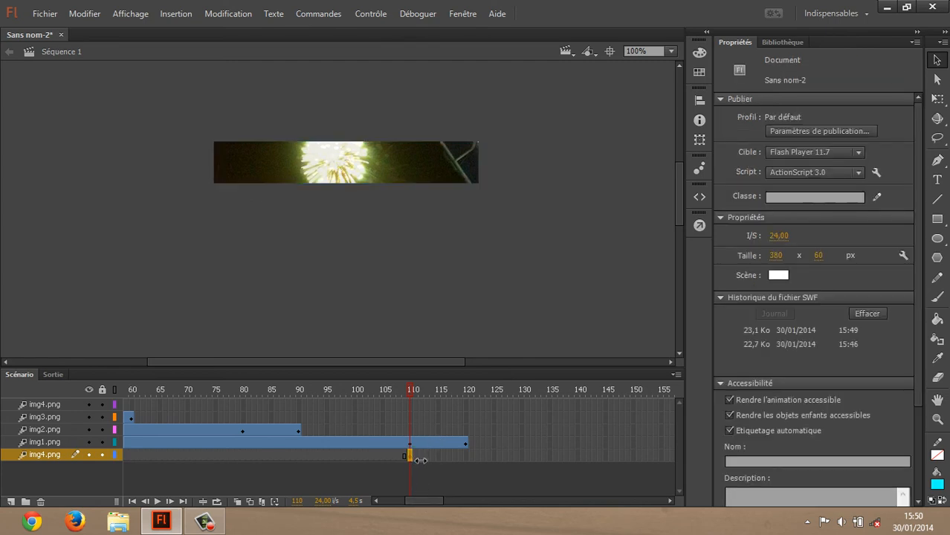
pyautogui.moveTo(420, 460); pyautogui.dragTo(473, 454)
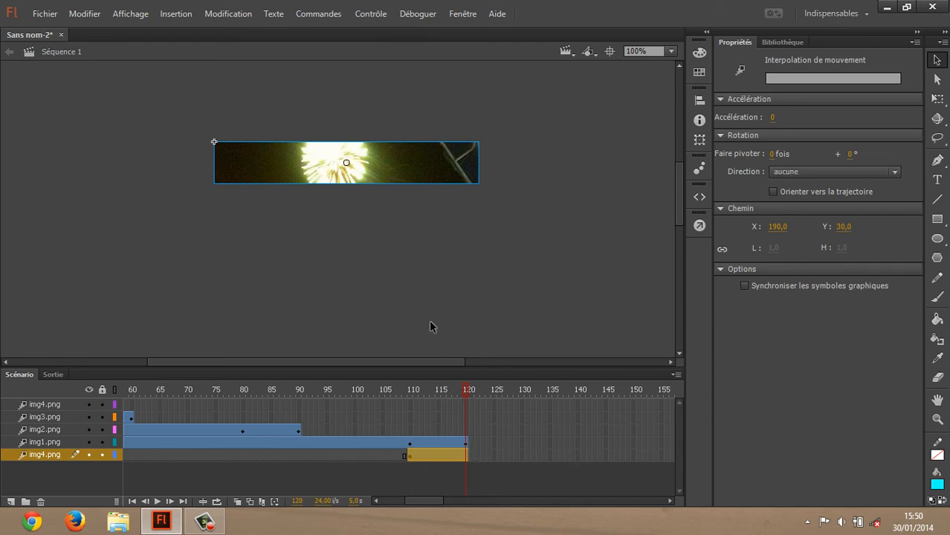
# Step: Test the movie to check how the last image fades back to the first, and close the preview
pyautogui.hotkey('ctrl', 'Return')
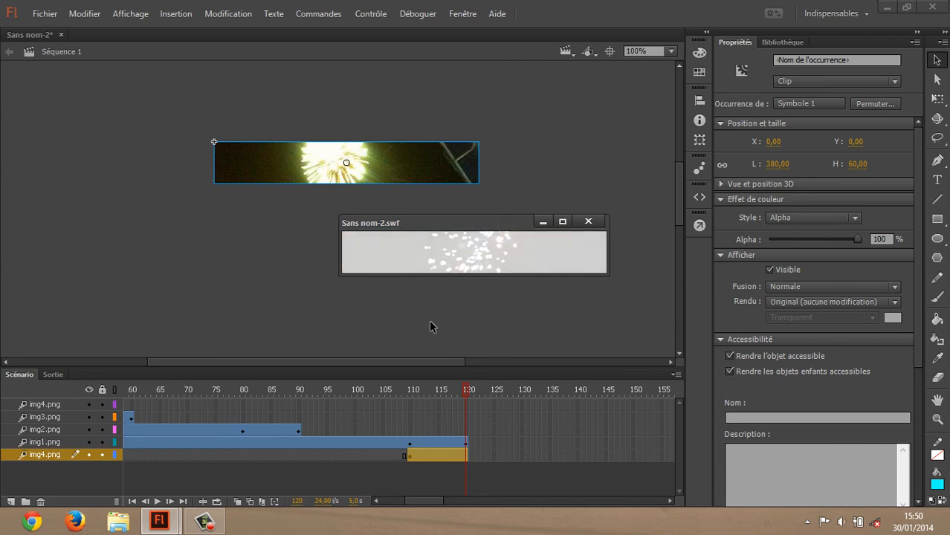
pyautogui.click(509, 324)
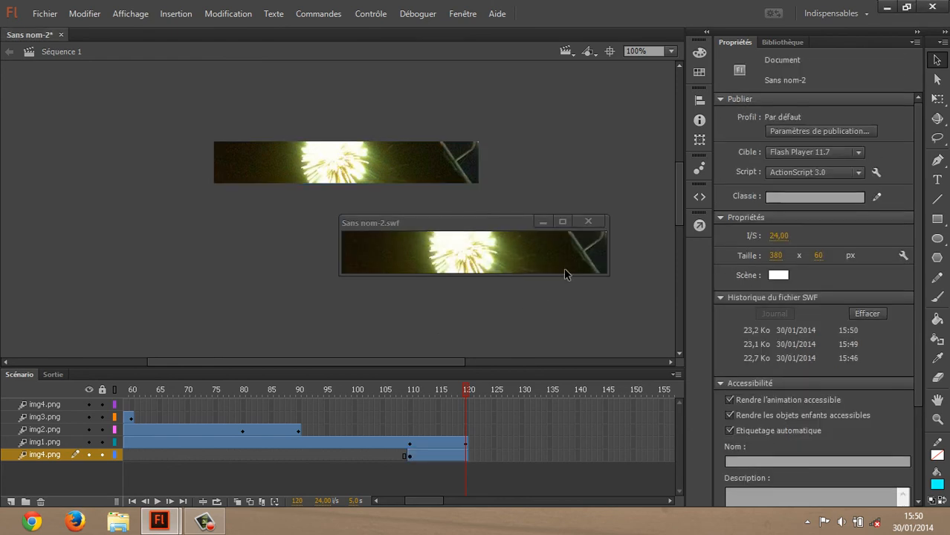
pyautogui.click(588, 222)
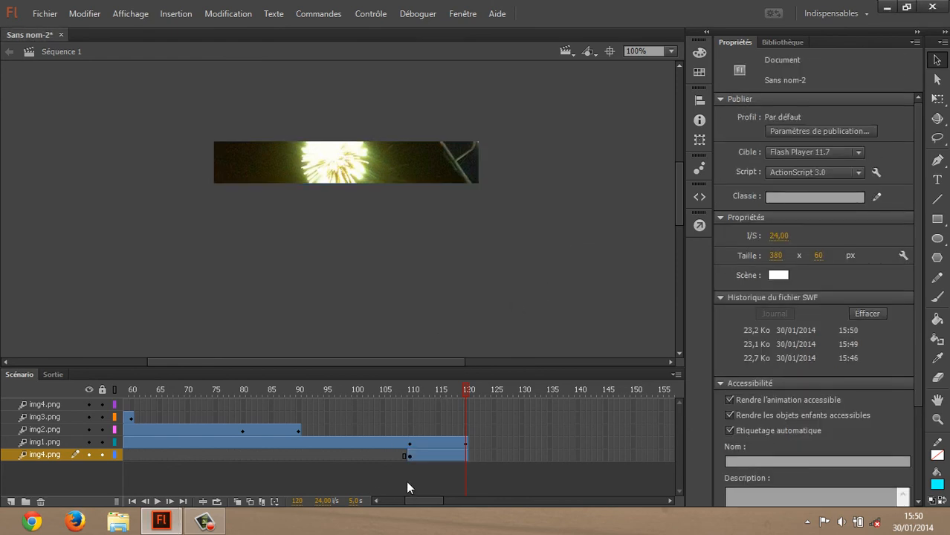
# Step: Delete the lowest img4.png layer and create a new empty layer placed beneath img1.png
pyautogui.moveTo(409, 499); pyautogui.dragTo(365, 496)
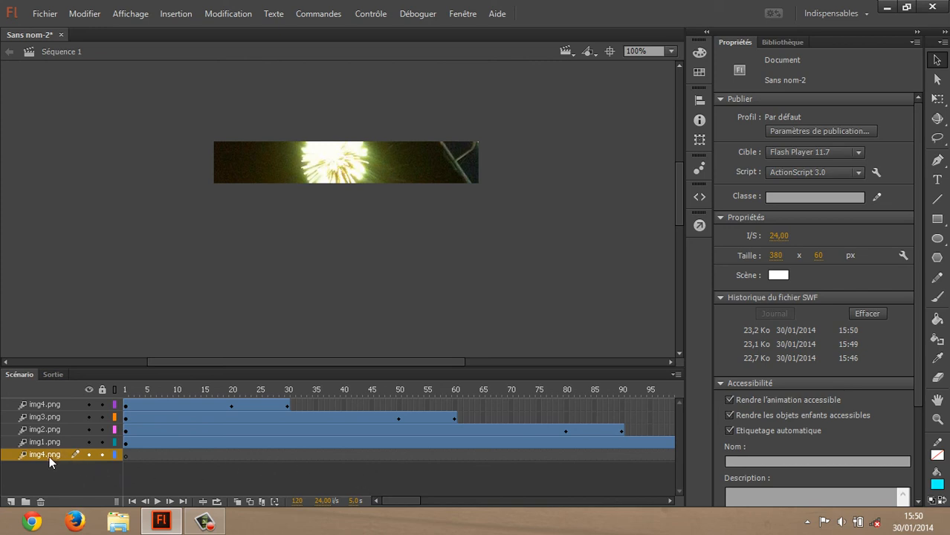
pyautogui.click(40, 502)
pyautogui.click(12, 501)
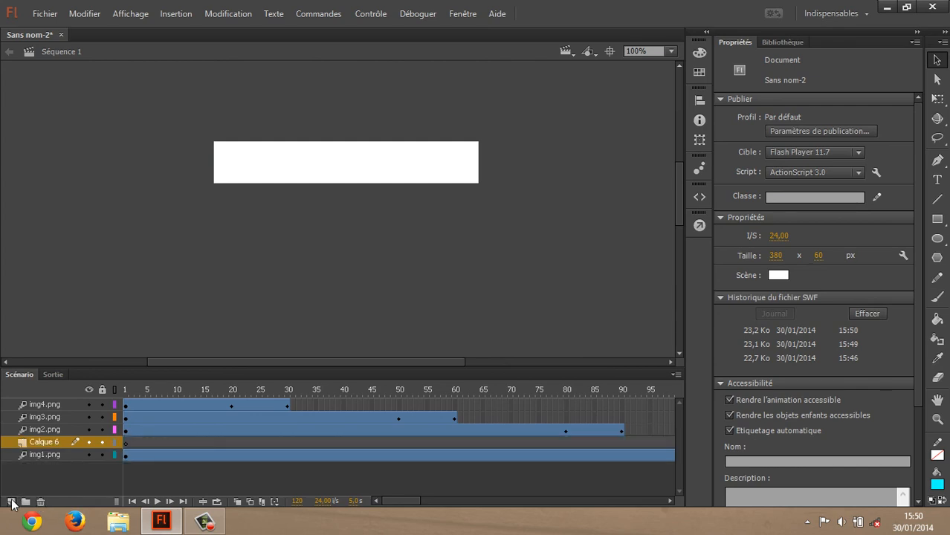
pyautogui.moveTo(33, 444); pyautogui.dragTo(32, 470)
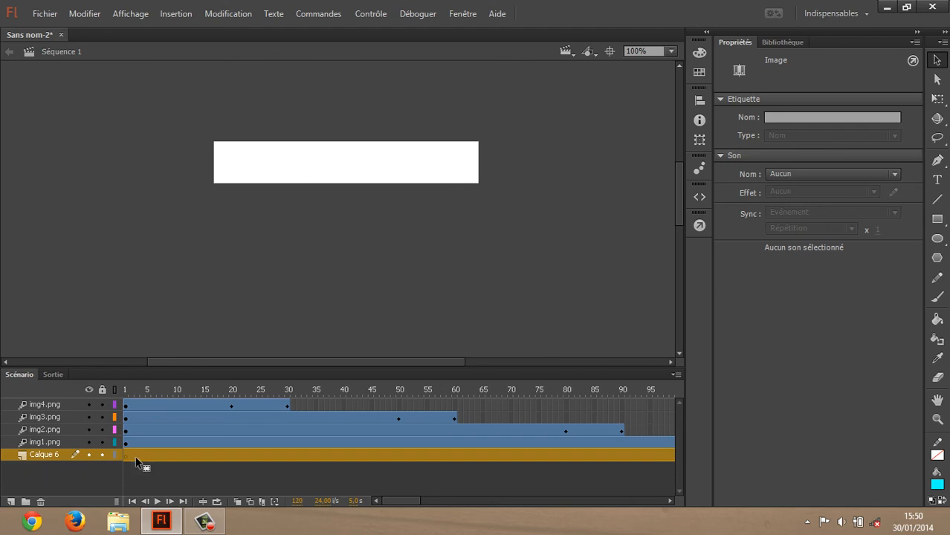
# Step: Paste the copied img4.png frame at frame 1 of the Calque 6 layer and test the movie
pyautogui.click(211, 483)
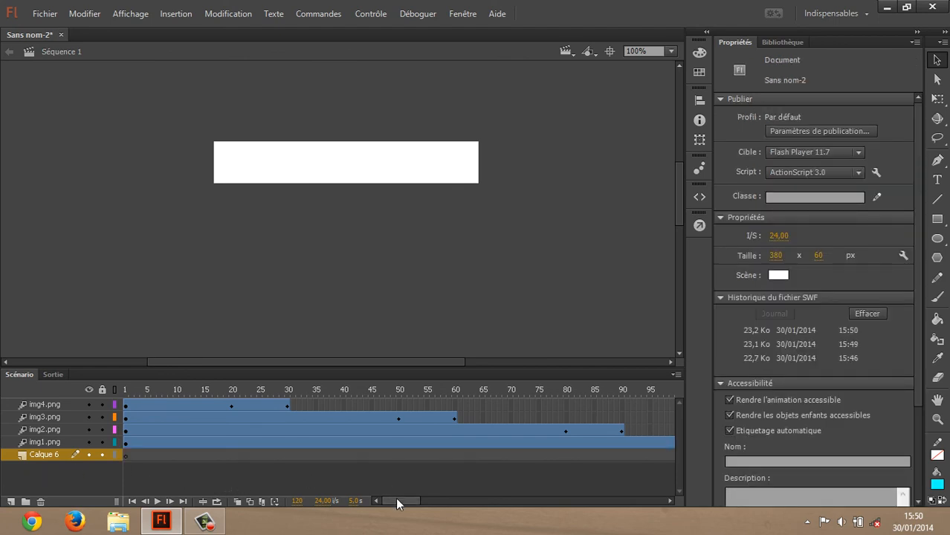
pyautogui.moveTo(396, 497); pyautogui.dragTo(361, 489)
pyautogui.rightClick(125, 454)
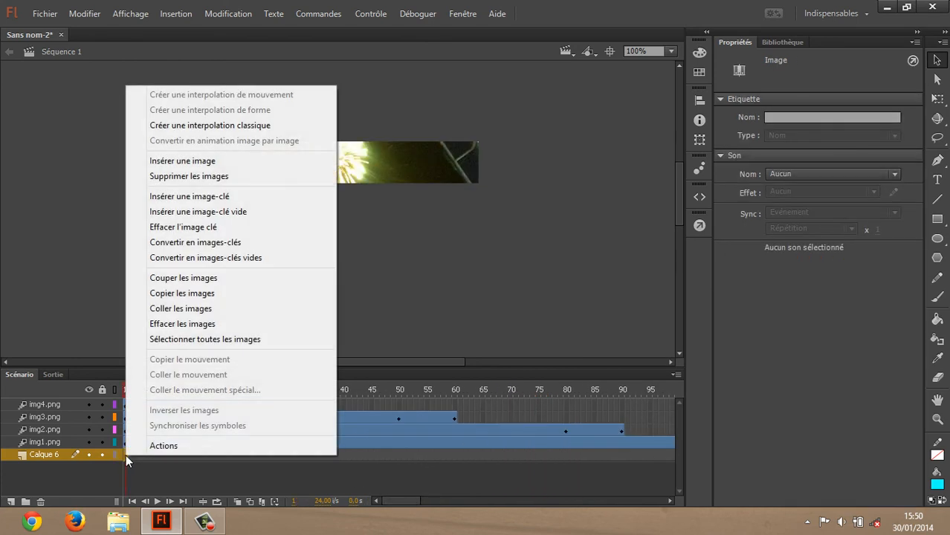
pyautogui.click(182, 309)
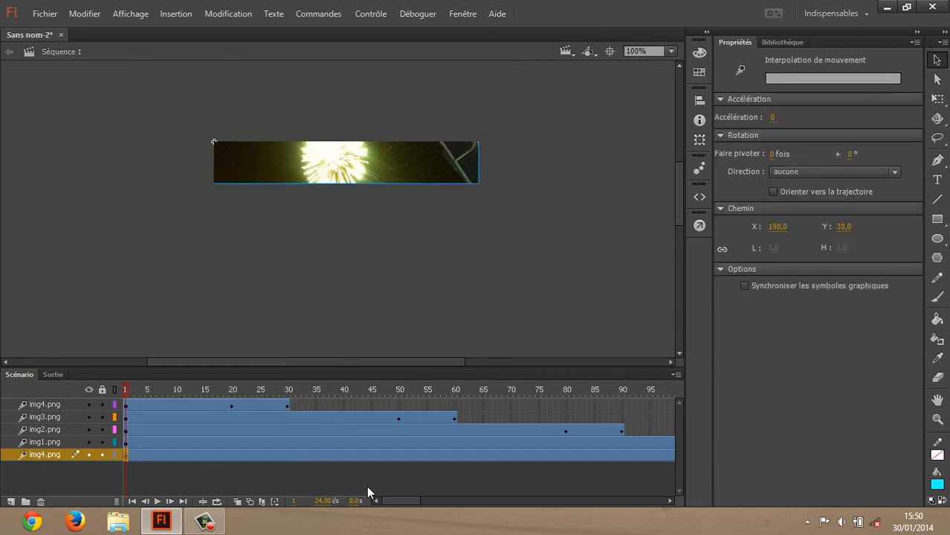
pyautogui.moveTo(388, 501); pyautogui.dragTo(413, 500)
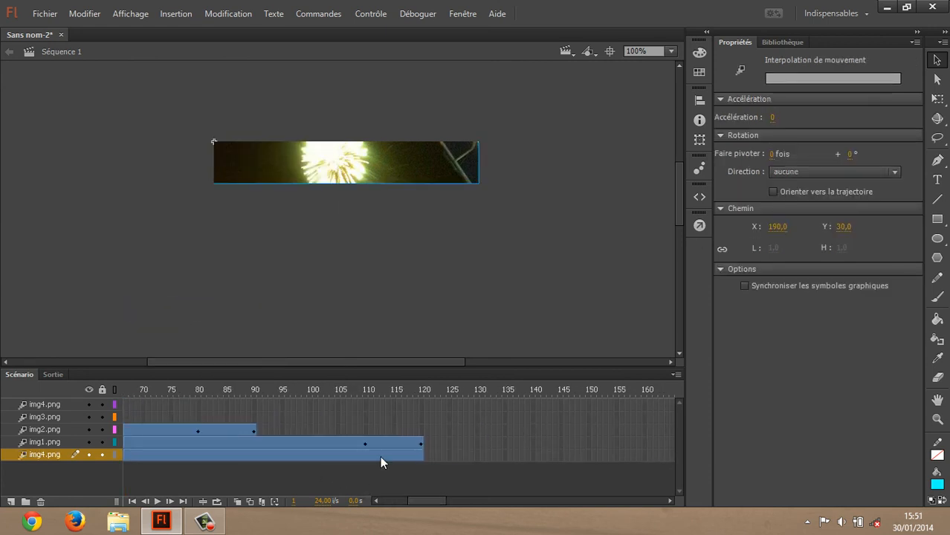
pyautogui.hotkey('ctrl', 'Return')
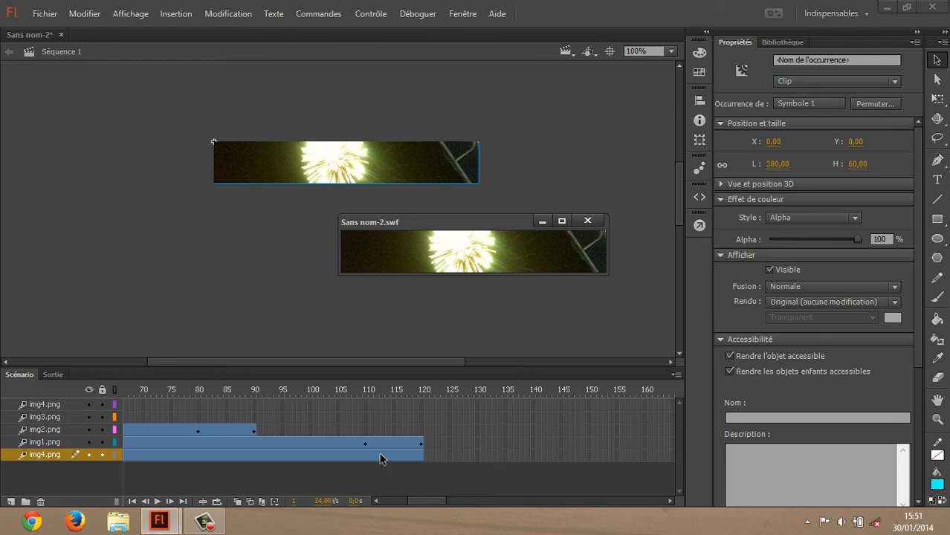